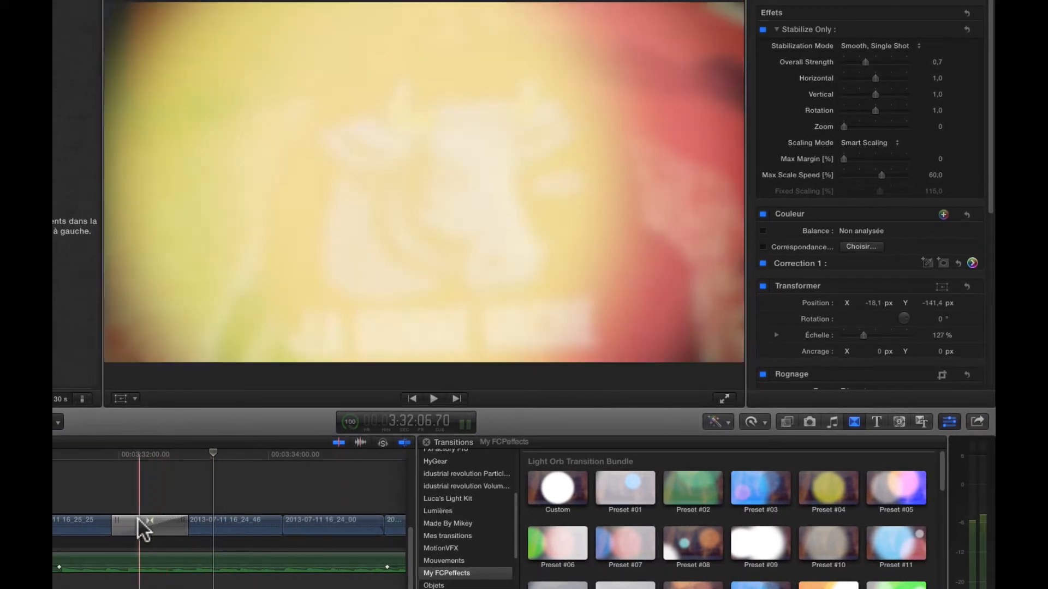
Inspect the four orbs' parameters of the Preset #49 transition and check its look over the clips.
{"action": "left_click", "coordinate": [138, 517]}
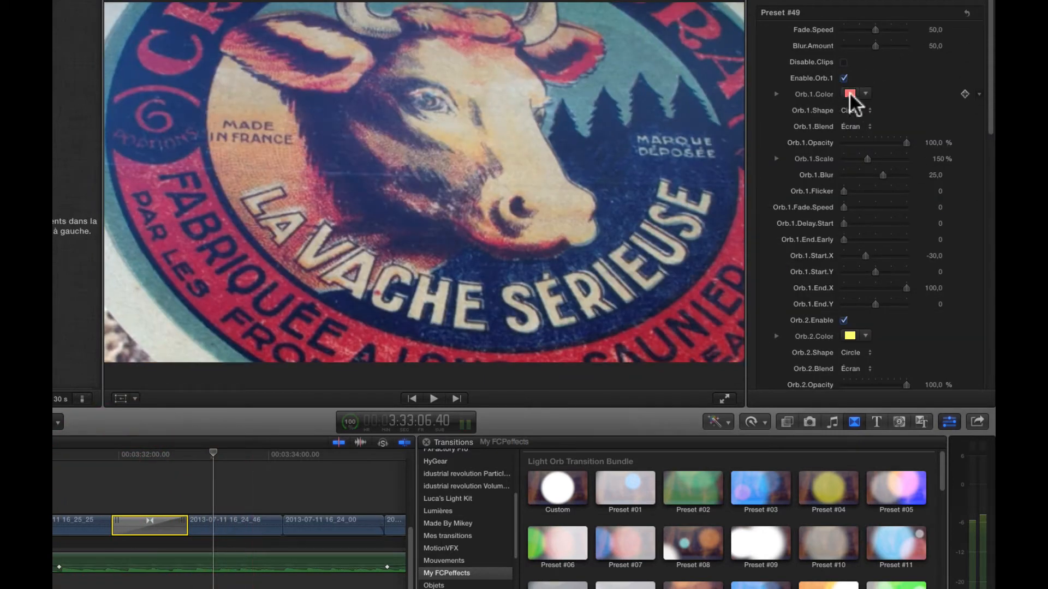
{"action": "left_click_drag", "start_coordinate": [992, 79], "coordinate": [989, 186]}
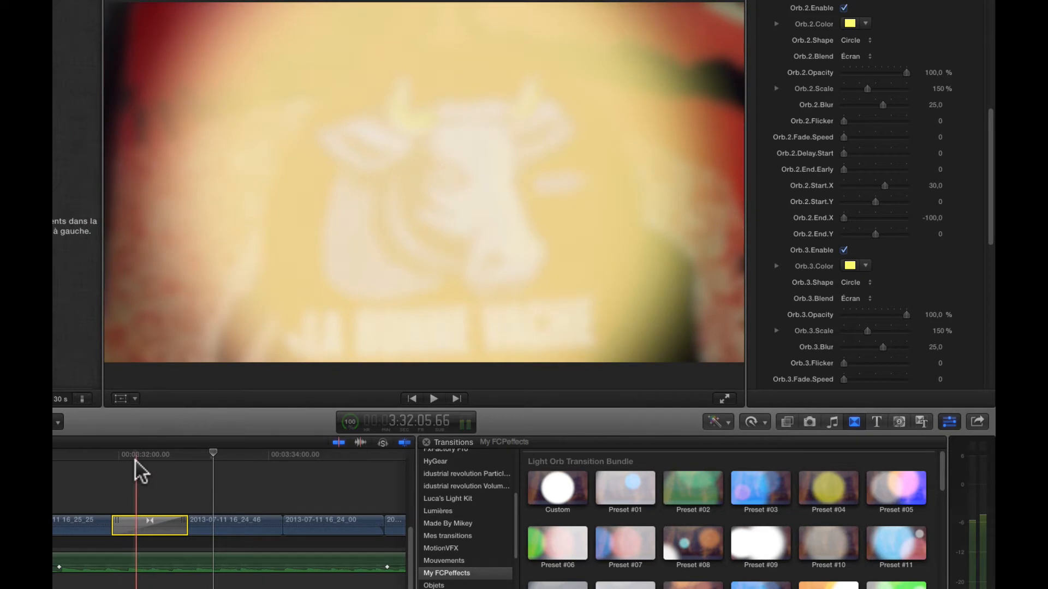
{"action": "left_click", "coordinate": [136, 460]}
{"action": "key", "text": "l"}
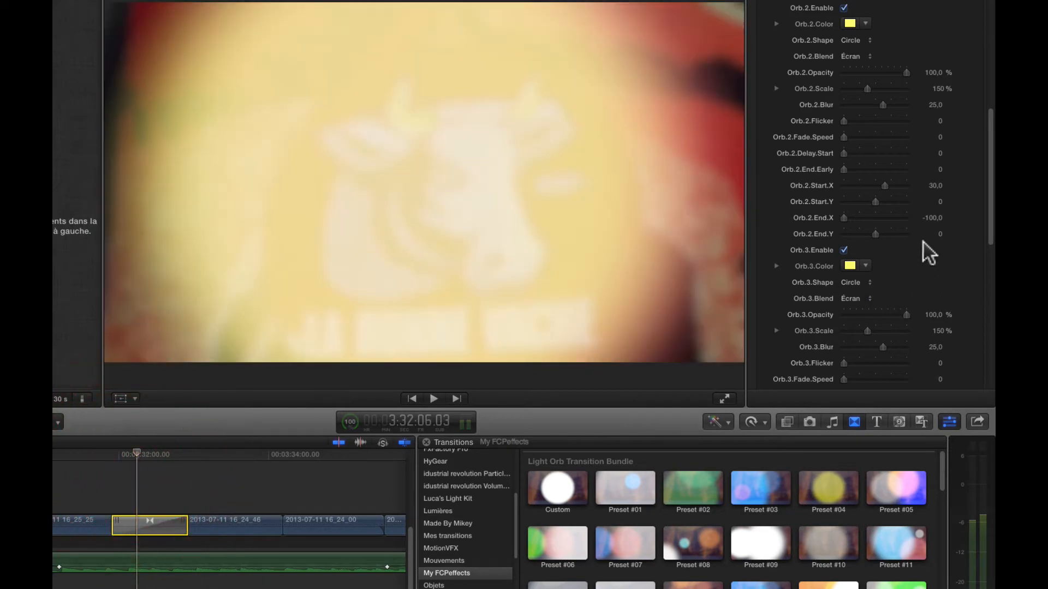
{"action": "left_click_drag", "start_coordinate": [987, 199], "coordinate": [989, 297]}
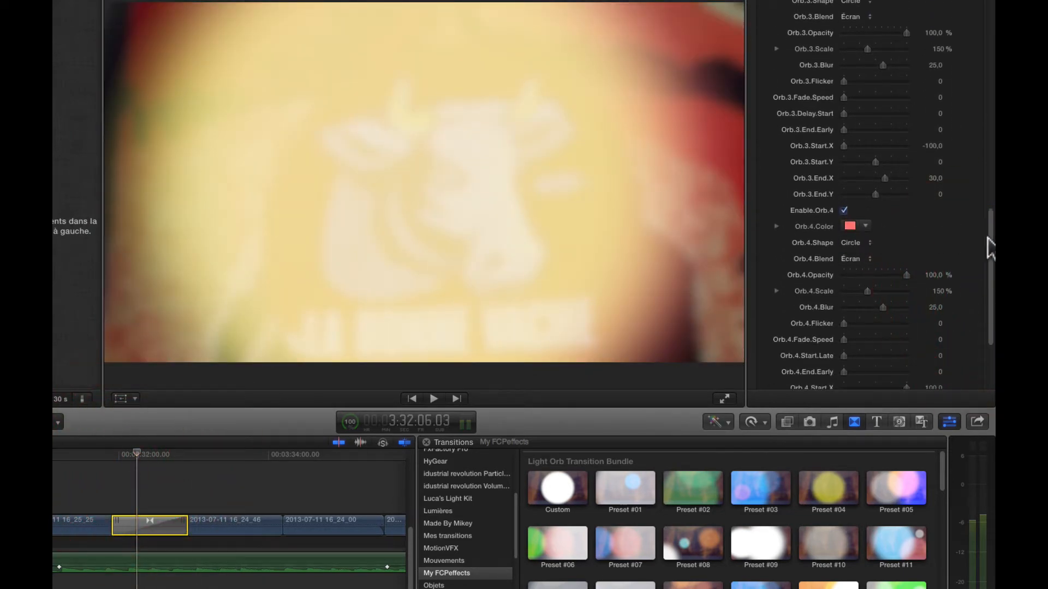
{"action": "left_click_drag", "start_coordinate": [987, 240], "coordinate": [991, 28]}
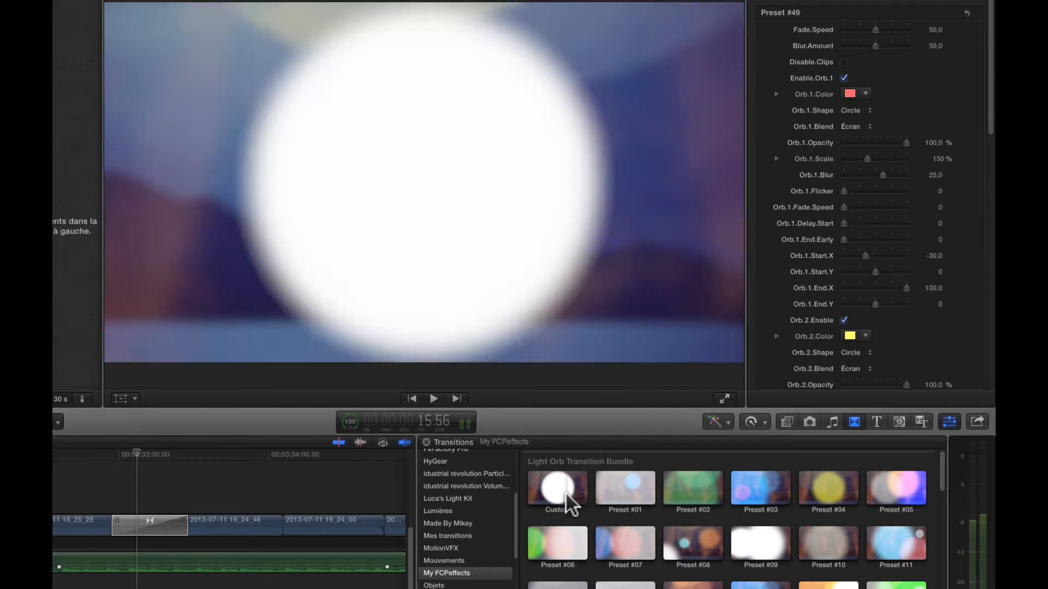
Replace the selected timeline transition with the Custom one from the Light Orb Transition Bundle and preview it.
{"action": "mouse_move", "coordinate": [558, 488]}
{"action": "left_mouse_down"}
{"action": "mouse_move", "coordinate": [355, 480]}
{"action": "mouse_move", "coordinate": [162, 493]}
{"action": "mouse_move", "coordinate": [139, 530]}
{"action": "mouse_move", "coordinate": [159, 540]}
{"action": "left_mouse_up"}
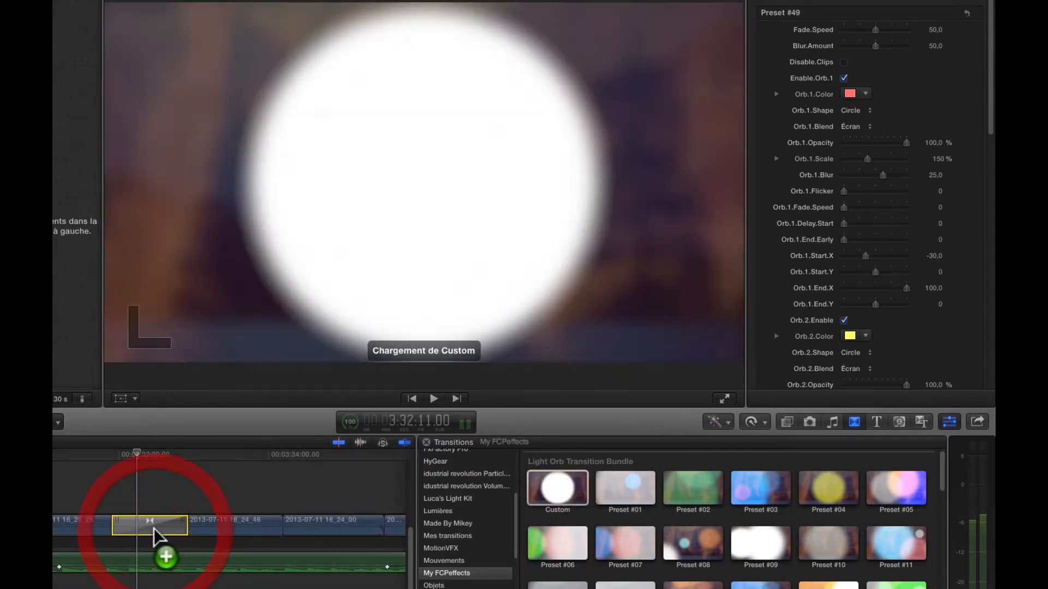
{"action": "left_click", "coordinate": [154, 461]}
{"action": "key", "text": "l"}
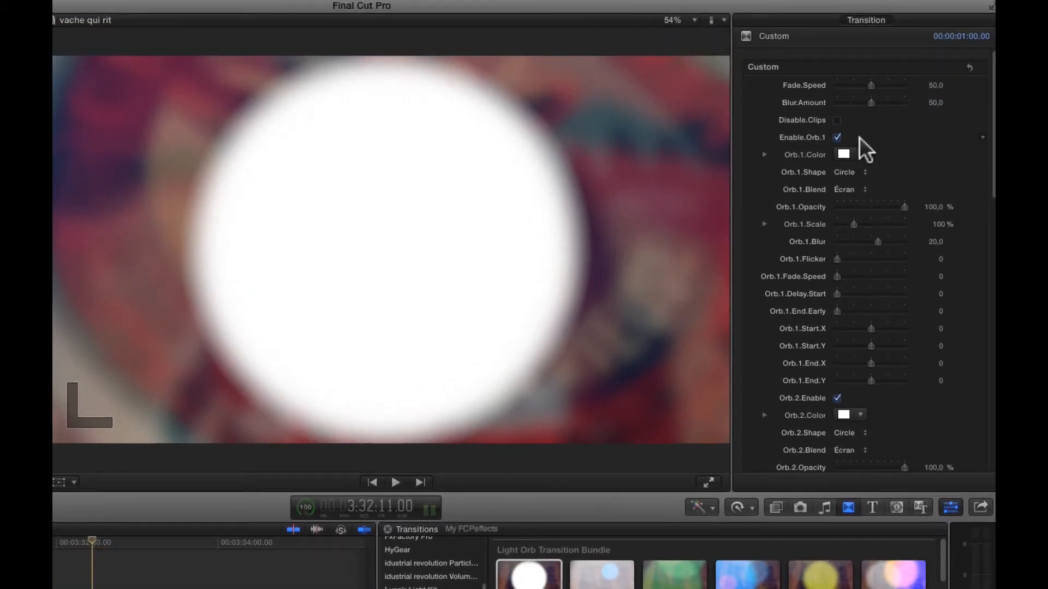
Disable orbs 4, 3, 2 and 1 in the Custom transition so only the clip blend remains.
{"action": "left_click_drag", "start_coordinate": [991, 146], "coordinate": [992, 417]}
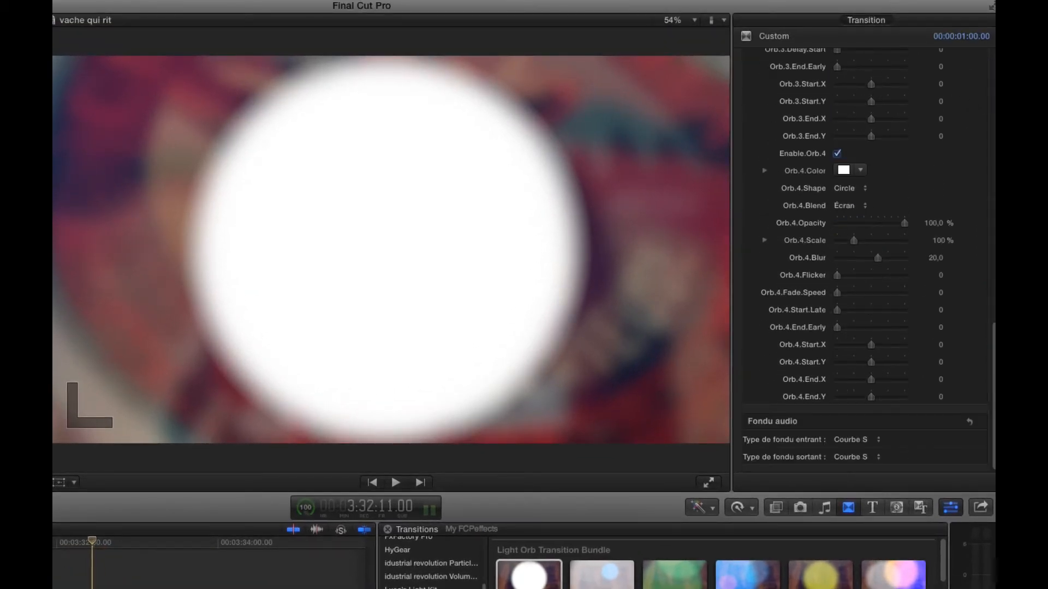
{"action": "left_click", "coordinate": [837, 154]}
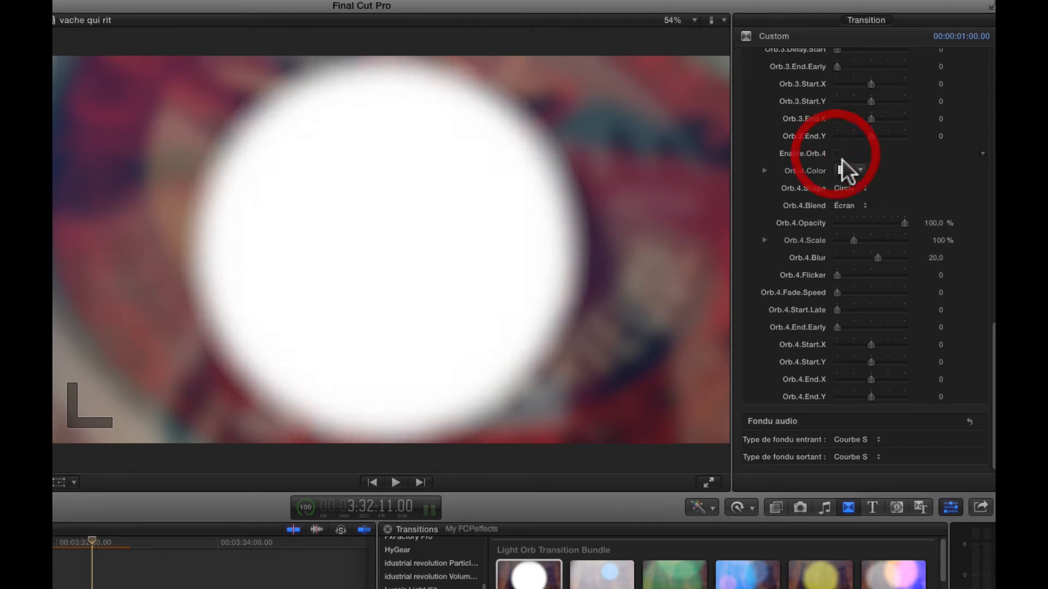
{"action": "scroll", "coordinate": [849, 175], "scroll_direction": "up", "scroll_amount": 10}
{"action": "scroll", "coordinate": [850, 169], "scroll_direction": "up", "scroll_amount": 1}
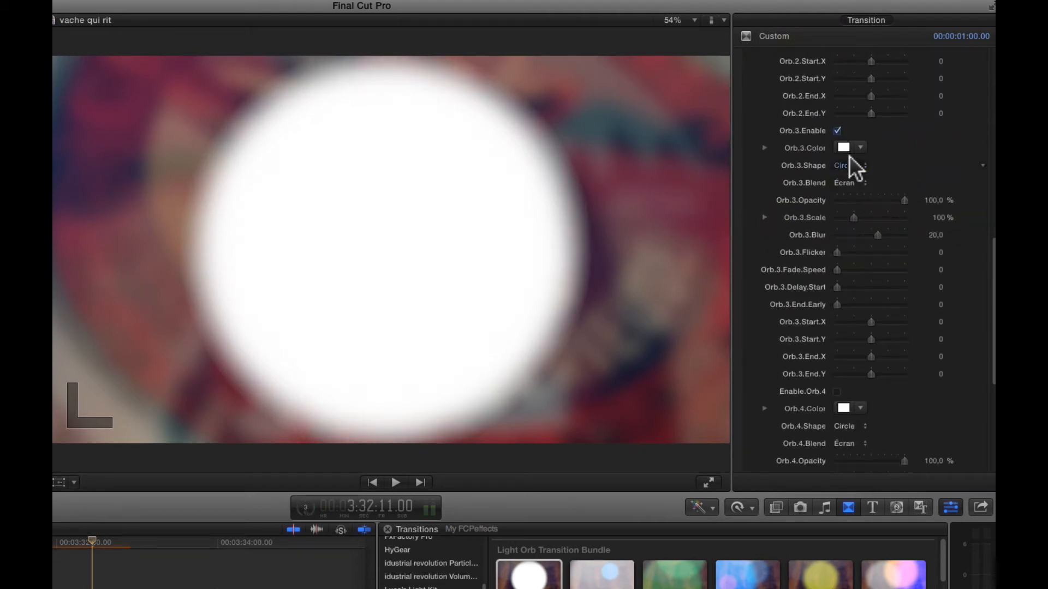
{"action": "left_click", "coordinate": [838, 131]}
{"action": "scroll", "coordinate": [844, 144], "scroll_direction": "up", "scroll_amount": 8}
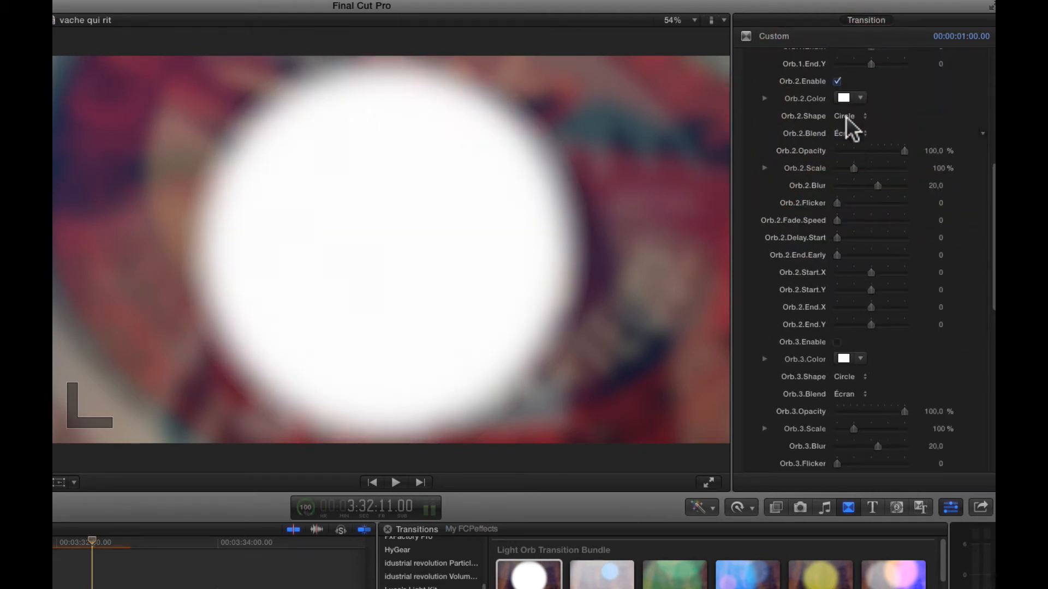
{"action": "left_click", "coordinate": [837, 80]}
{"action": "scroll", "coordinate": [868, 161], "scroll_direction": "up", "scroll_amount": 10}
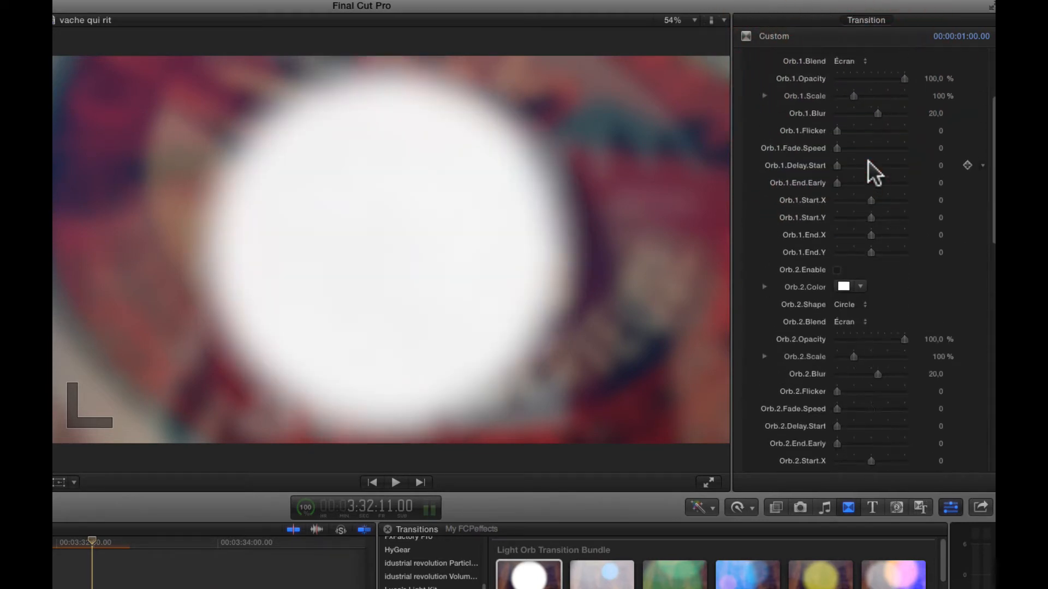
{"action": "left_click", "coordinate": [837, 137]}
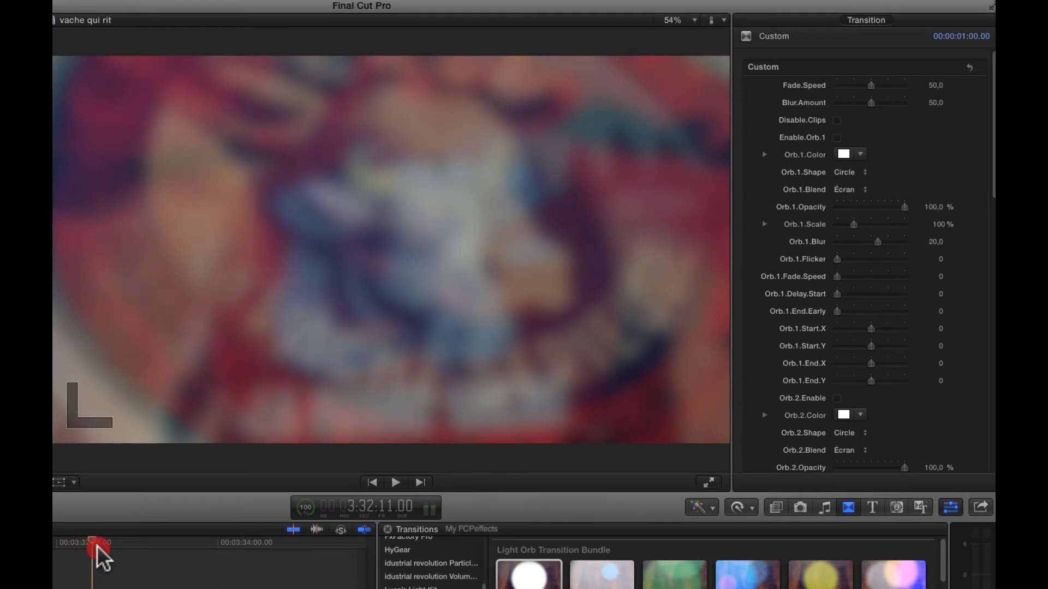
Check the bare blend between the clips, and set Blur.Amount to about 44,77 and Fade.Speed to about 49,77.
{"action": "left_click", "coordinate": [130, 544]}
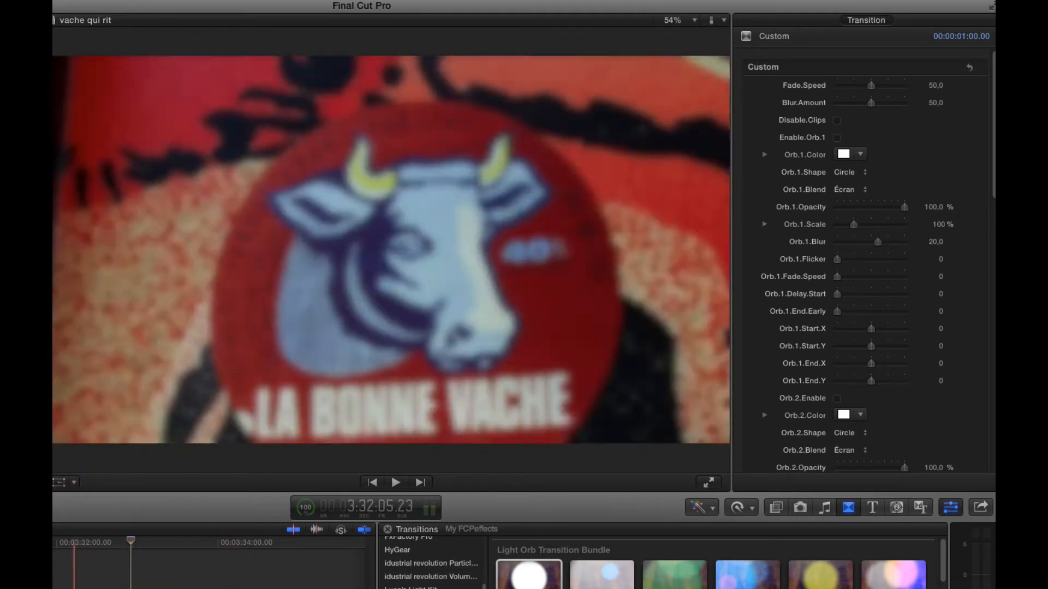
{"action": "left_click", "coordinate": [91, 543]}
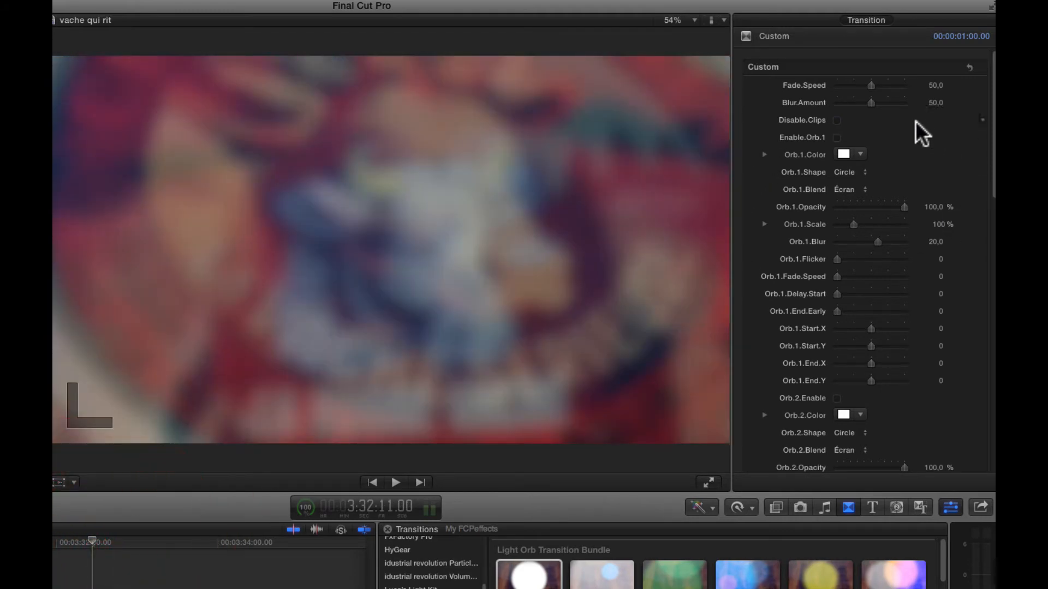
{"action": "left_click_drag", "start_coordinate": [934, 104], "coordinate": [872, 104]}
{"action": "mouse_move", "coordinate": [872, 86]}
{"action": "left_mouse_down"}
{"action": "mouse_move", "coordinate": [863, 83]}
{"action": "mouse_move", "coordinate": [872, 82]}
{"action": "left_mouse_up"}
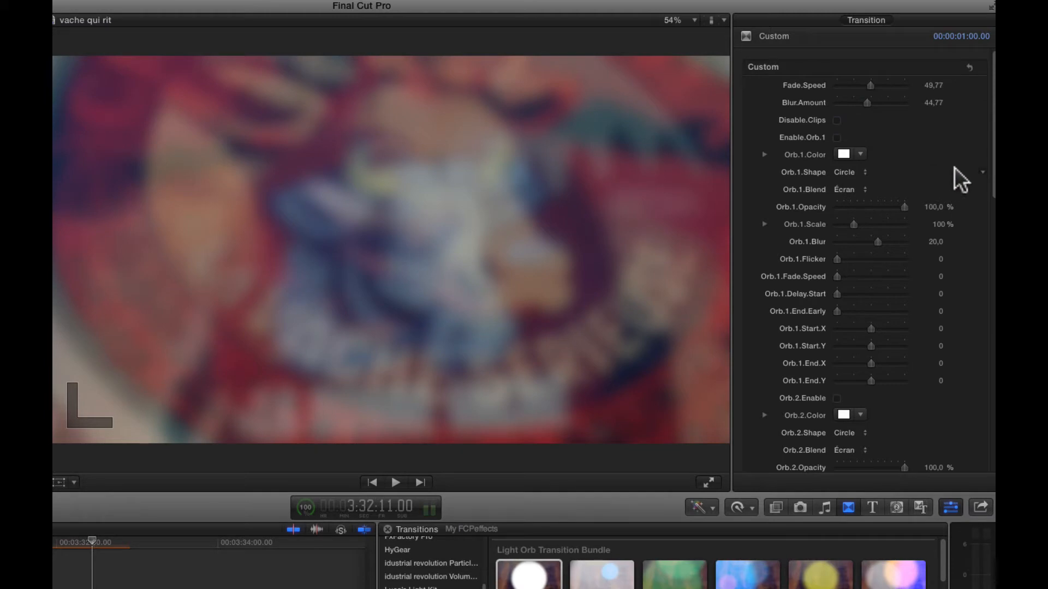
Enable orb 1 with the clips disabled, and set the orb's color to light cyan.
{"action": "left_click", "coordinate": [836, 137]}
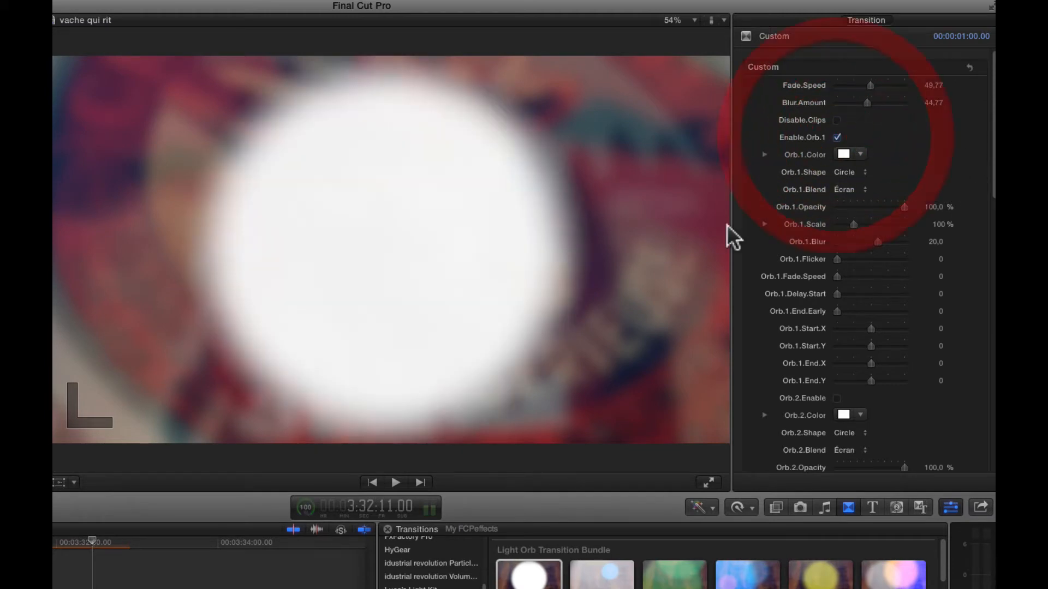
{"action": "left_click", "coordinate": [837, 120]}
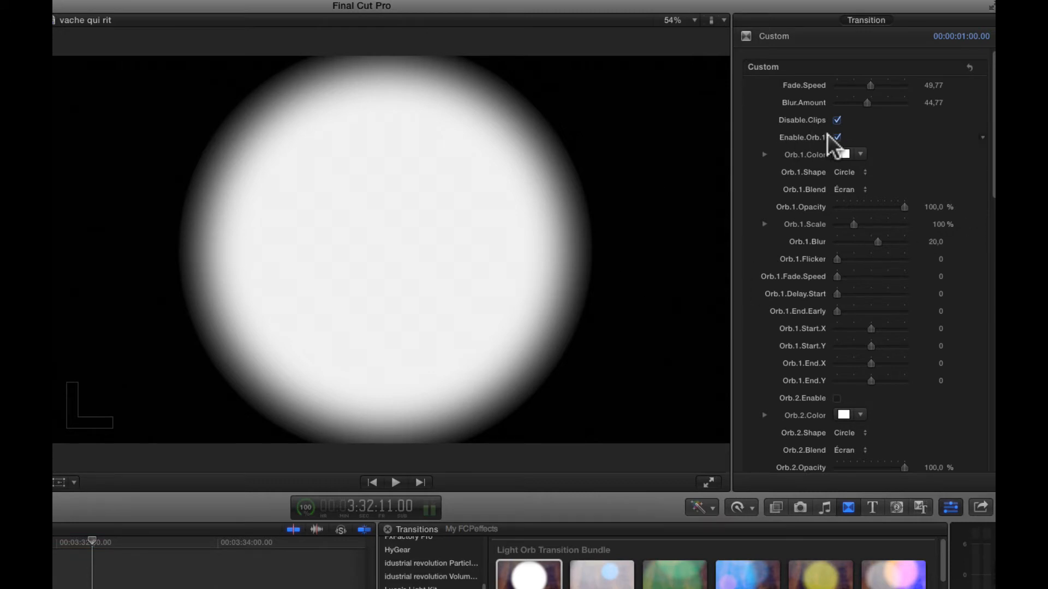
{"action": "left_click", "coordinate": [845, 155]}
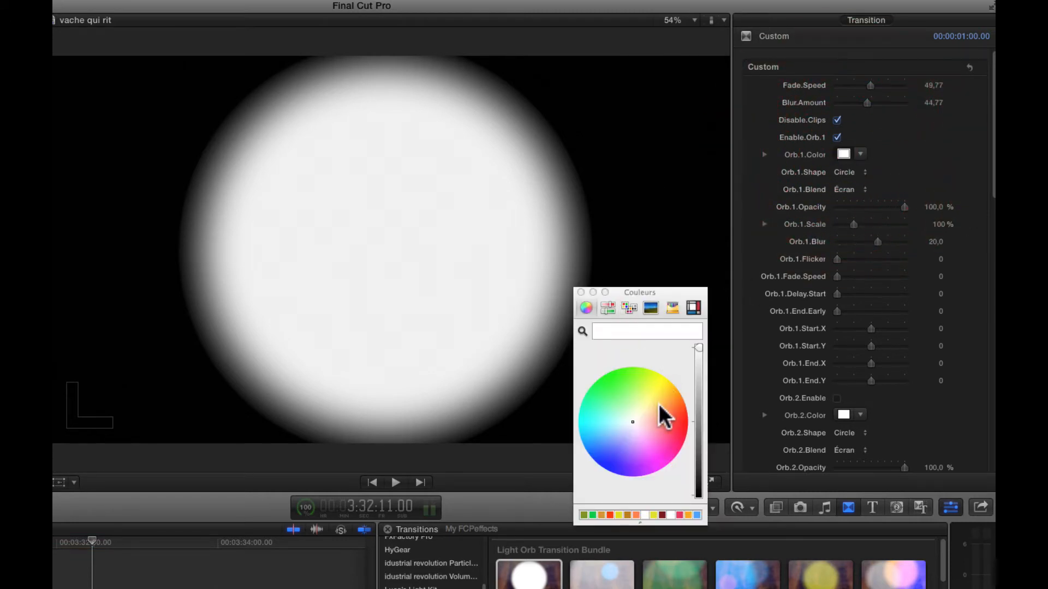
{"action": "left_click", "coordinate": [605, 424]}
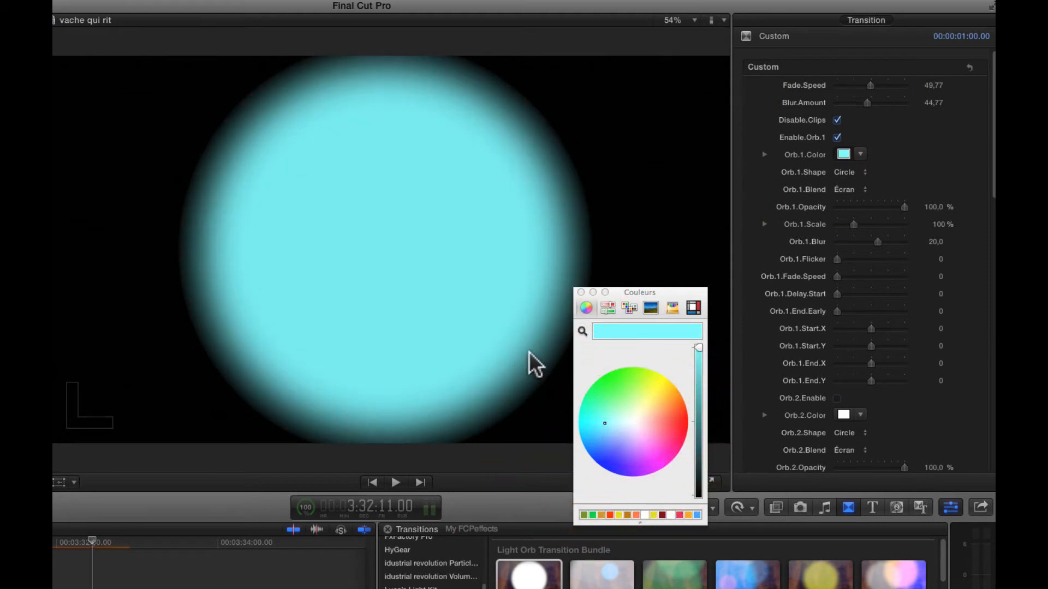
{"action": "left_click", "coordinate": [581, 292]}
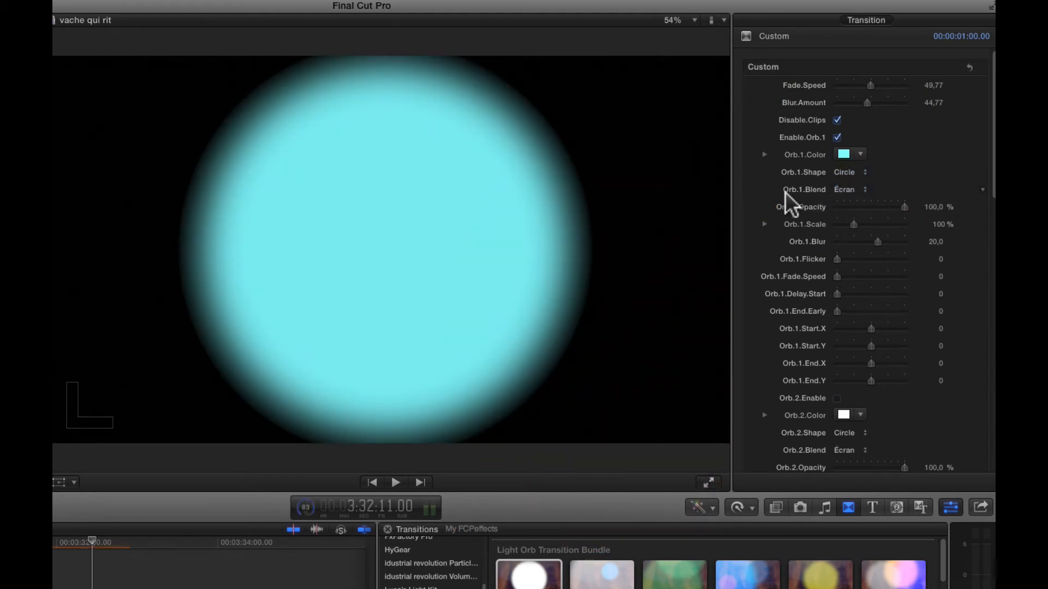
{"action": "left_click", "coordinate": [863, 188]}
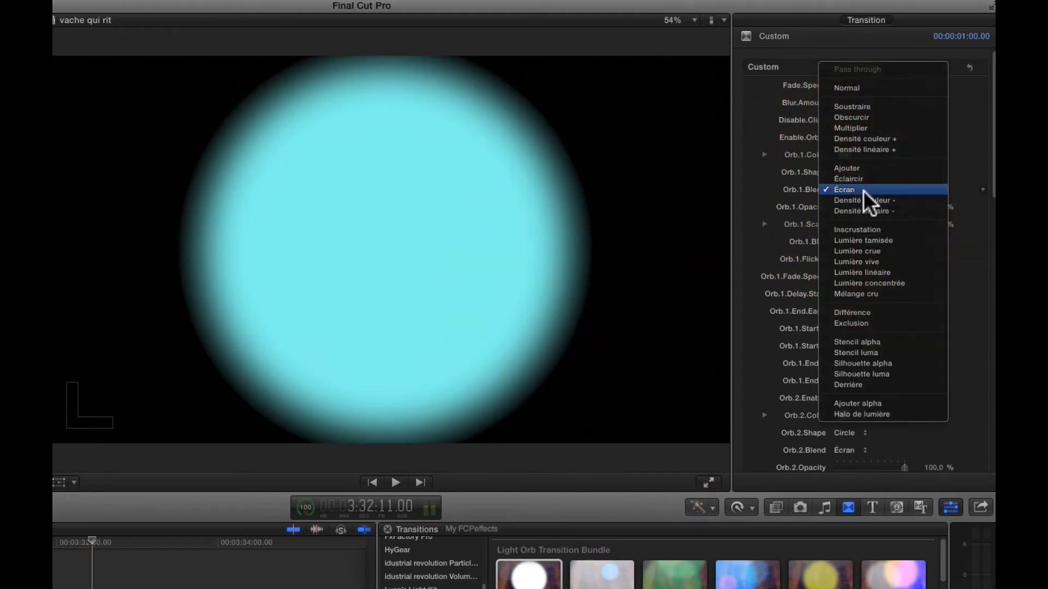
{"action": "left_click", "coordinate": [744, 177]}
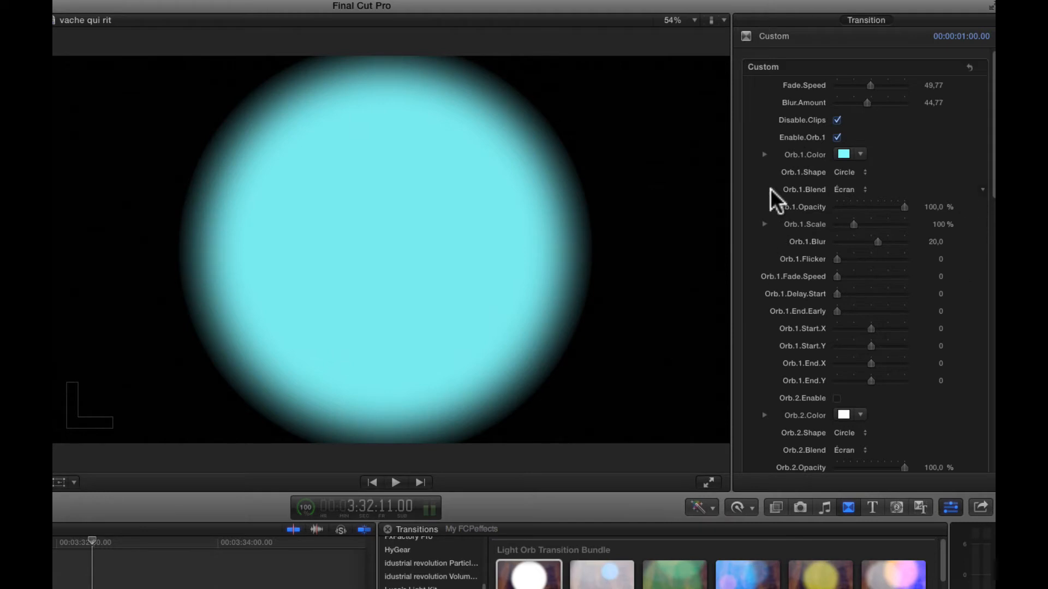
Reduce orb 1's scale to 55 % and change its shape to Hexagon.
{"action": "left_click_drag", "start_coordinate": [905, 207], "coordinate": [941, 243]}
{"action": "mouse_move", "coordinate": [850, 221]}
{"action": "left_mouse_down"}
{"action": "mouse_move", "coordinate": [863, 219]}
{"action": "mouse_move", "coordinate": [844, 224]}
{"action": "left_mouse_up"}
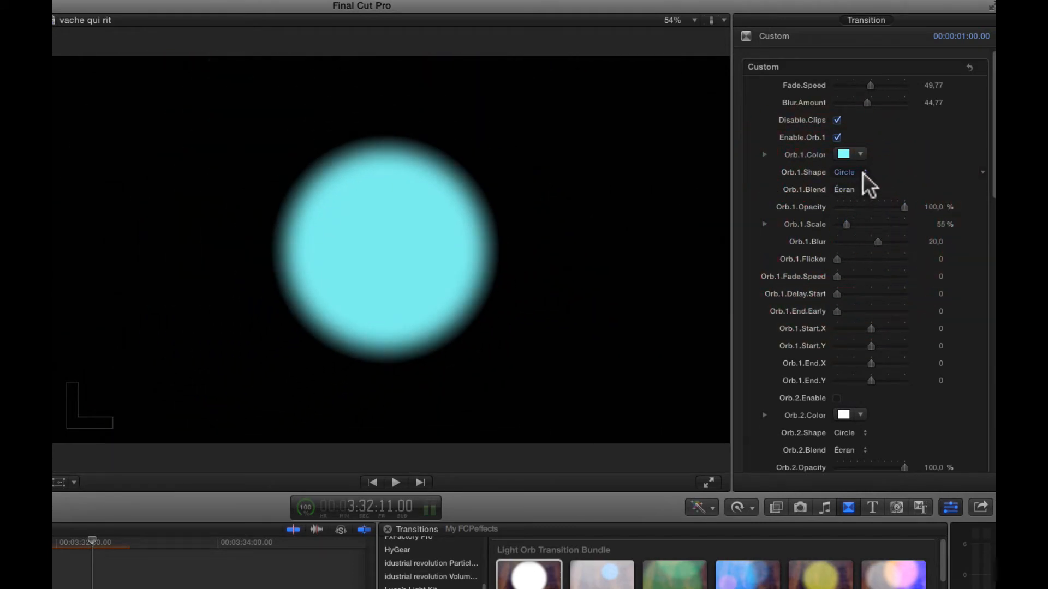
{"action": "left_click", "coordinate": [862, 173]}
{"action": "left_click", "coordinate": [862, 182]}
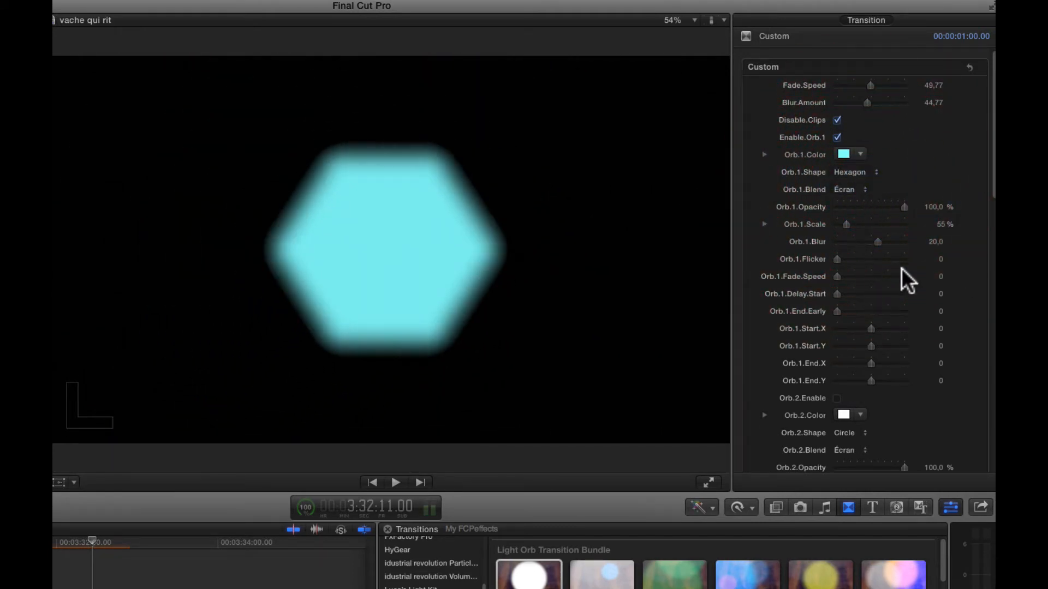
Try orb 1 with a blur of 0 and settle on a blur of about -17,49.
{"action": "left_click", "coordinate": [934, 242]}
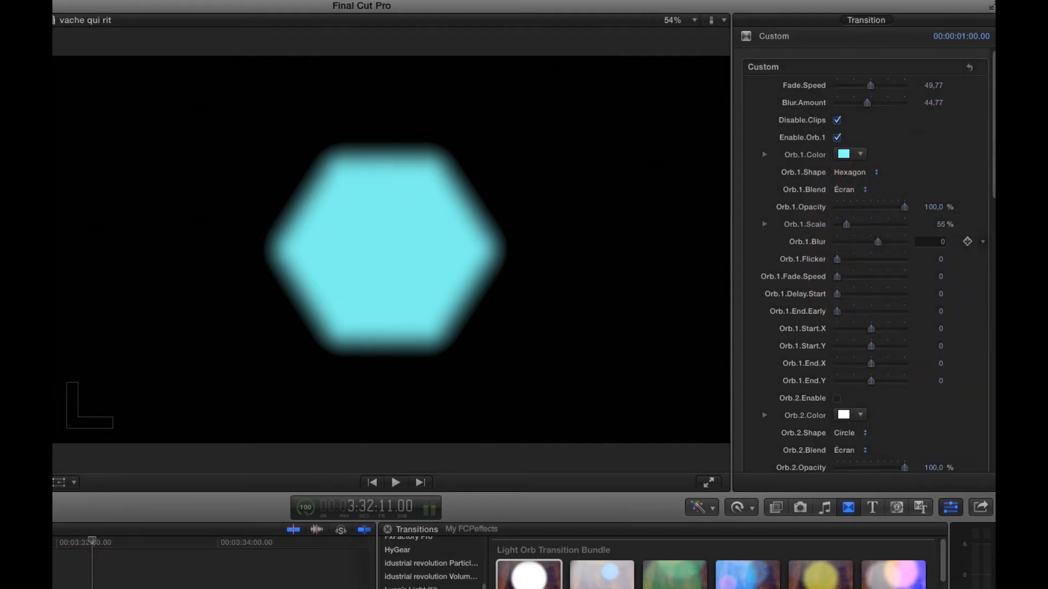
{"action": "type", "text": "0"}
{"action": "key", "text": "Return"}
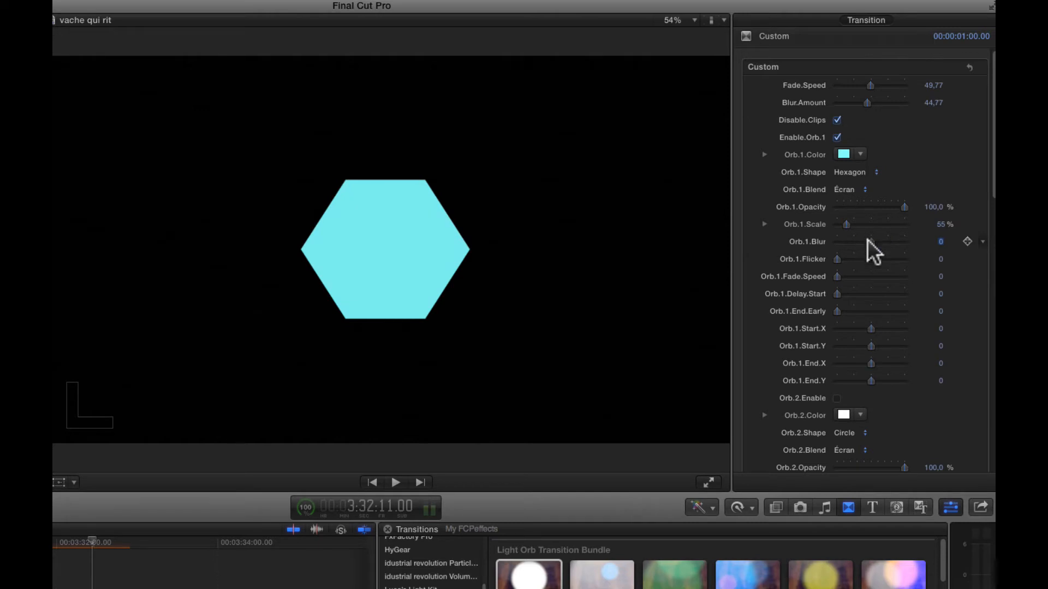
{"action": "left_click_drag", "start_coordinate": [872, 239], "coordinate": [866, 239]}
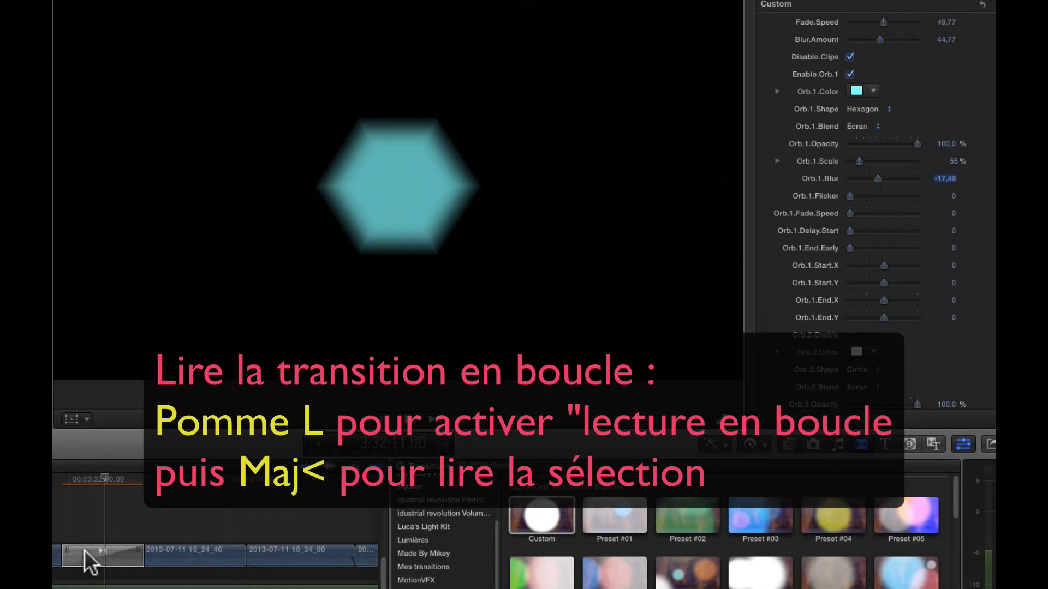
Select the Custom transition in the timeline and play the selection in a loop.
{"action": "left_click", "coordinate": [103, 554]}
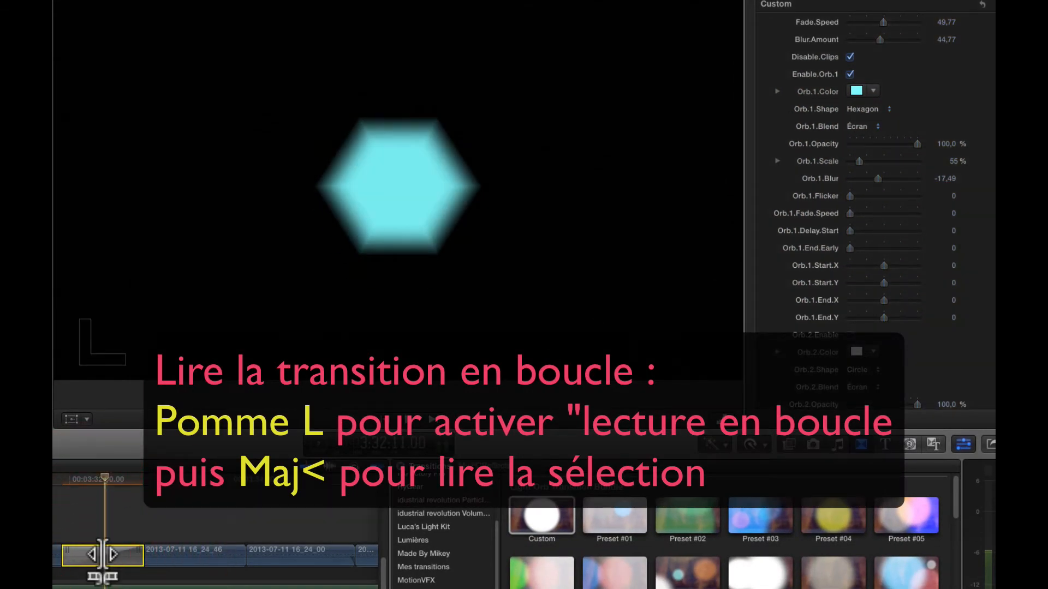
{"action": "key", "text": "shift+less"}
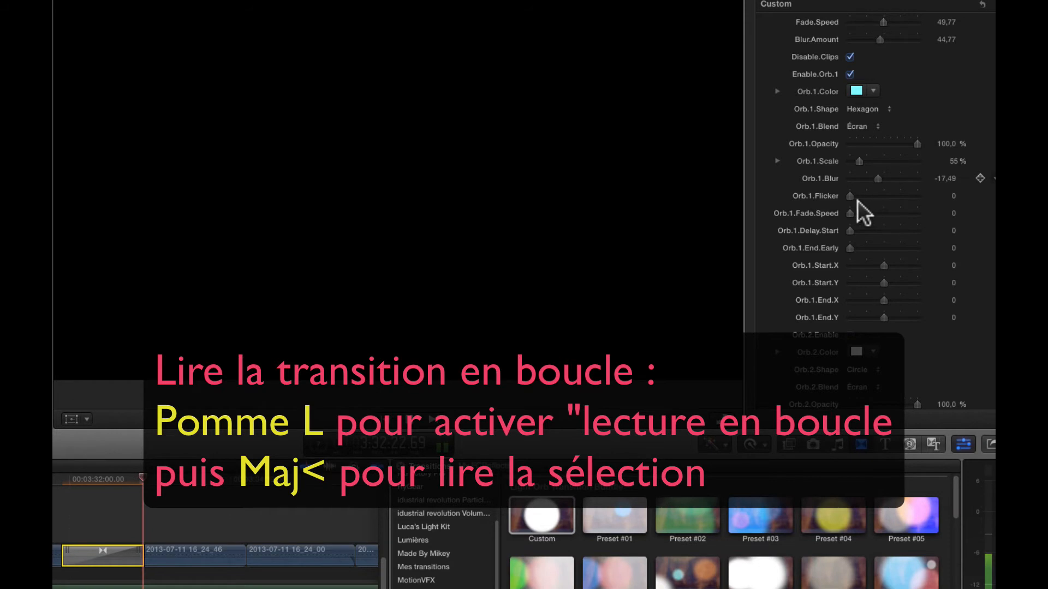
Try different flicker amounts on orb 1, settling on about 17,32, and set its fade speed to 100.
{"action": "left_click_drag", "start_coordinate": [851, 195], "coordinate": [883, 194]}
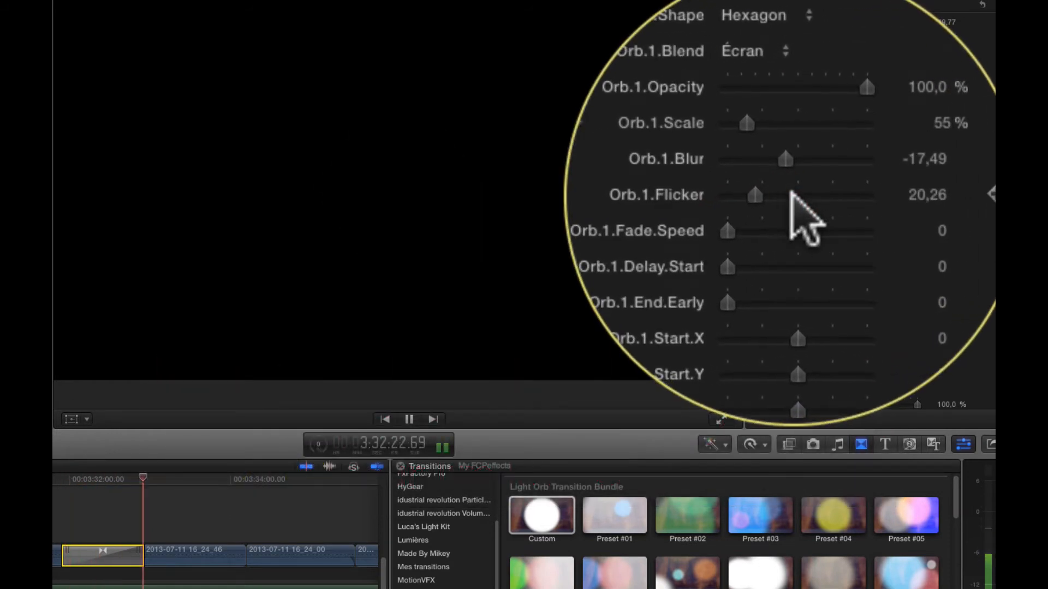
{"action": "left_click", "coordinate": [791, 194]}
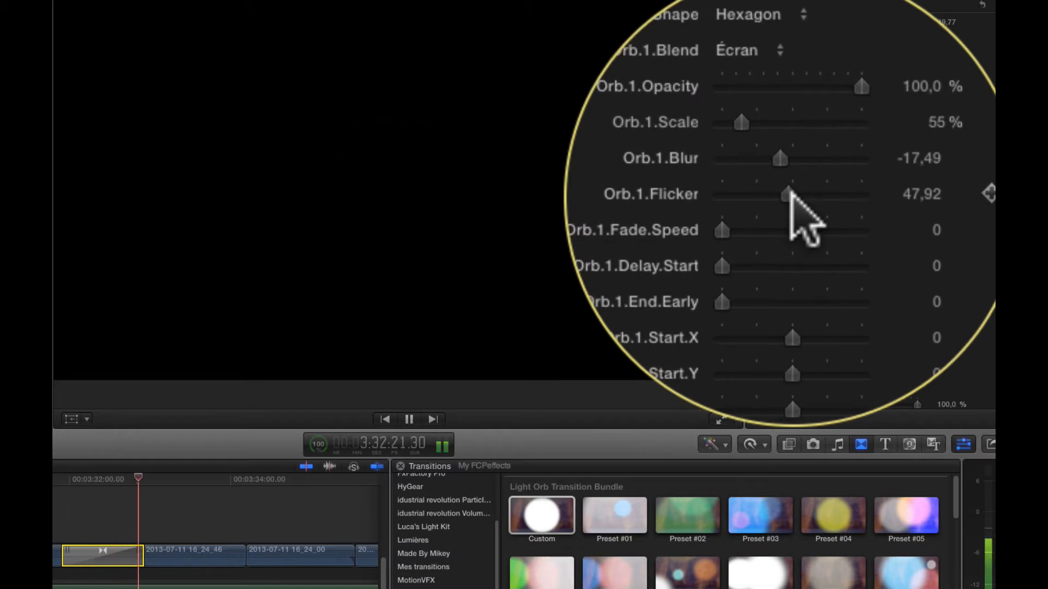
{"action": "left_click", "coordinate": [791, 197]}
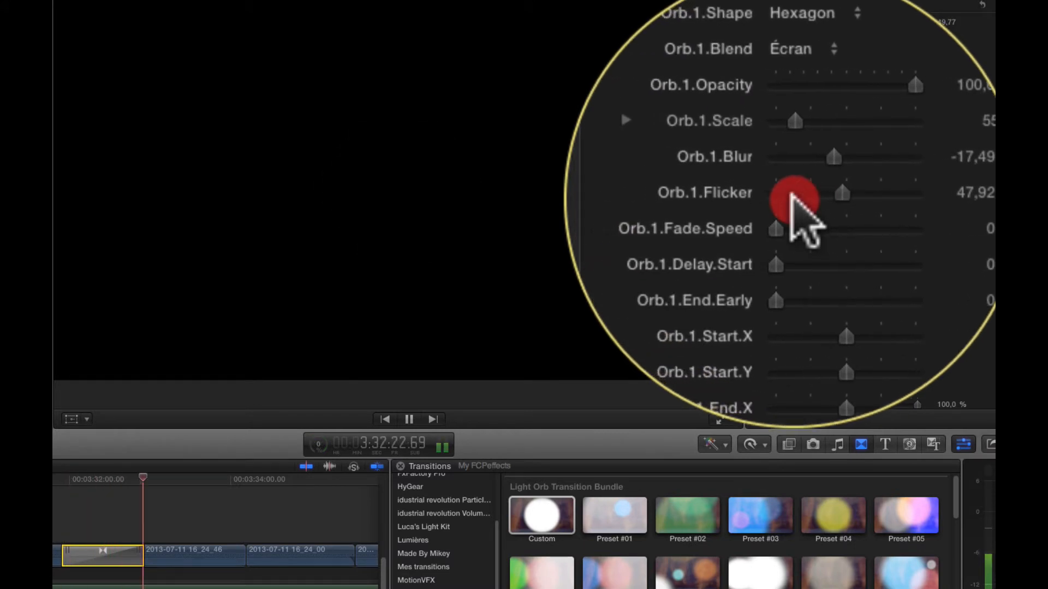
{"action": "left_click_drag", "start_coordinate": [791, 196], "coordinate": [861, 196]}
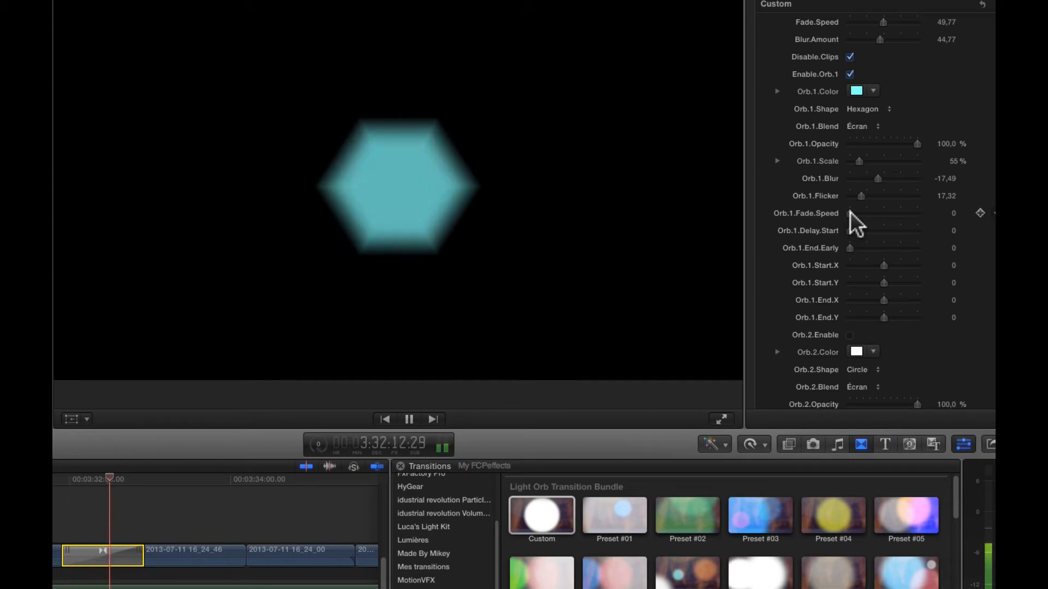
{"action": "left_click_drag", "start_coordinate": [850, 213], "coordinate": [981, 223]}
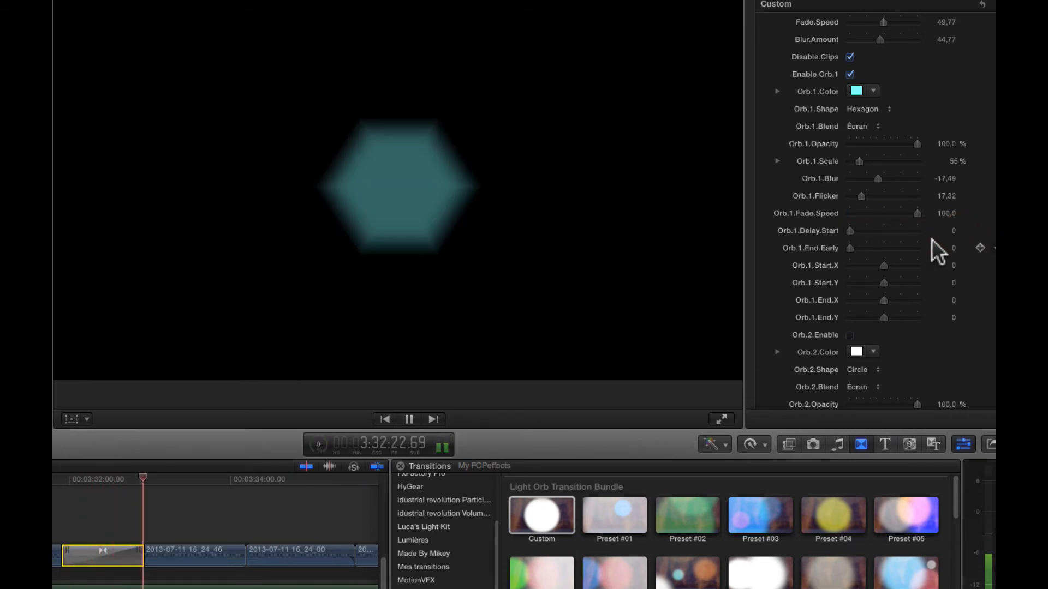
Lower orb 1's fade speed to about 35,81 and try different start delays and early ends, returning both to 0.
{"action": "left_click_drag", "start_coordinate": [917, 213], "coordinate": [873, 213]}
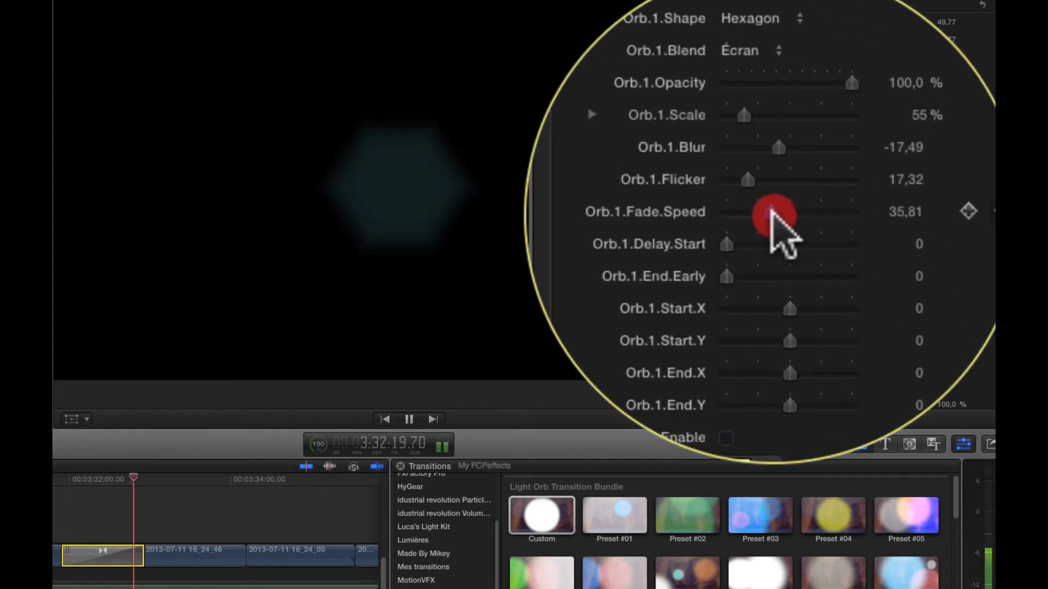
{"action": "left_click_drag", "start_coordinate": [771, 212], "coordinate": [771, 212]}
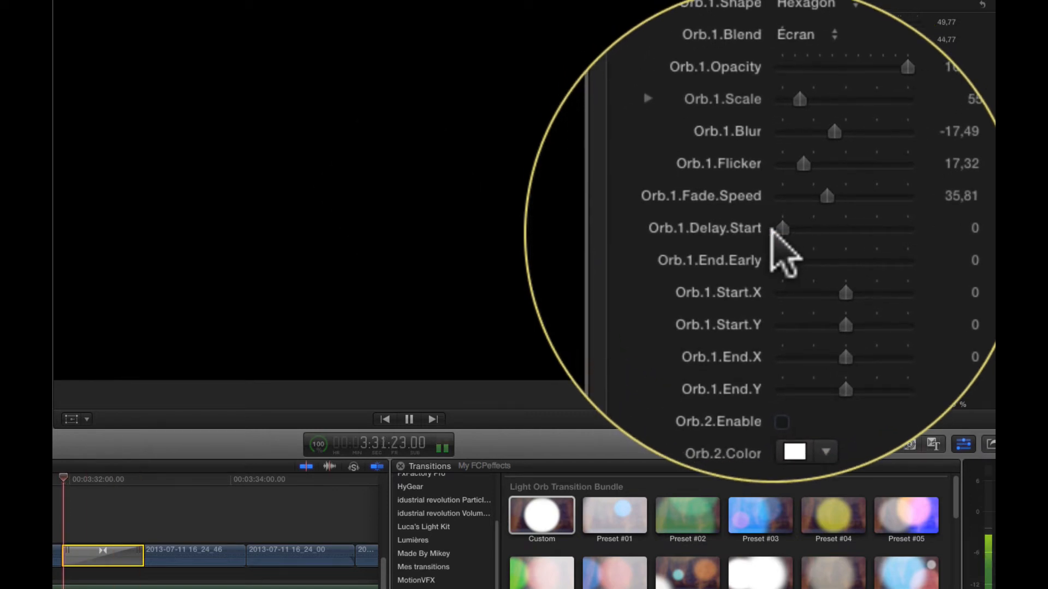
{"action": "left_click", "coordinate": [774, 229]}
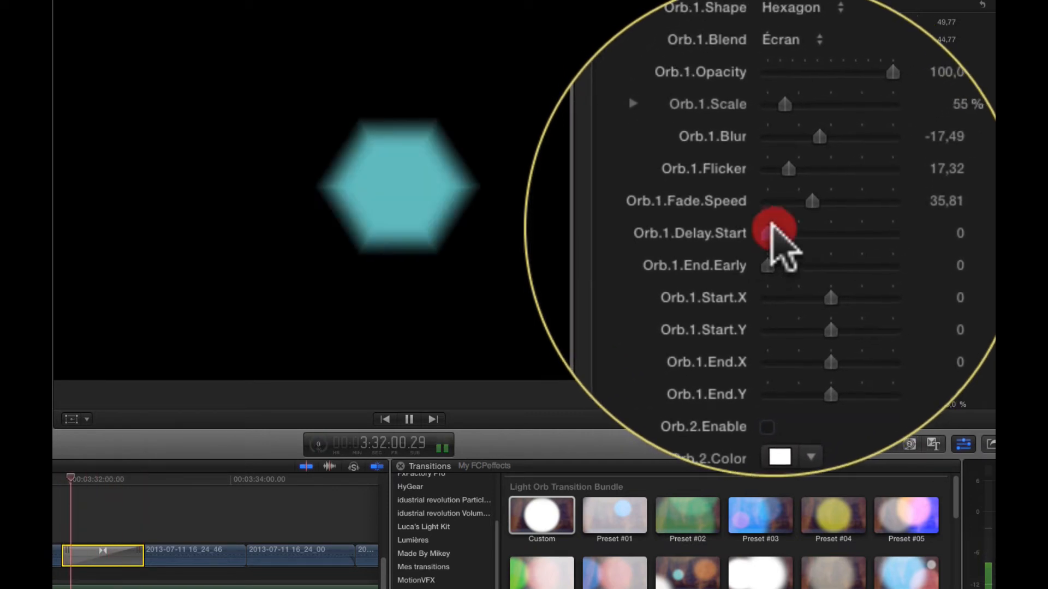
{"action": "mouse_move", "coordinate": [772, 224]}
{"action": "left_mouse_down"}
{"action": "mouse_move", "coordinate": [764, 251]}
{"action": "mouse_move", "coordinate": [783, 250]}
{"action": "left_mouse_up"}
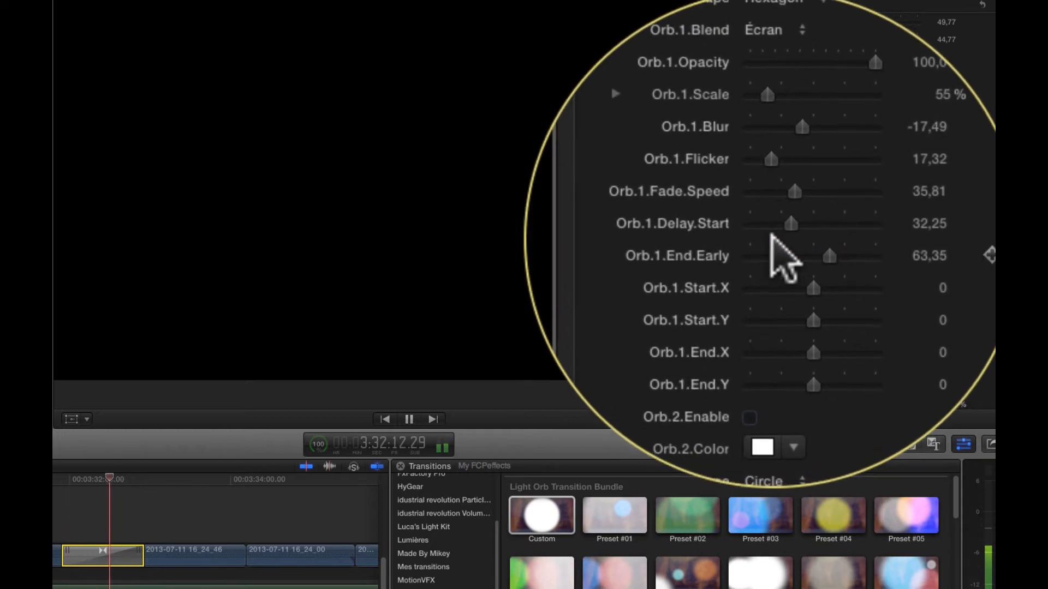
{"action": "left_click_drag", "start_coordinate": [772, 235], "coordinate": [771, 247]}
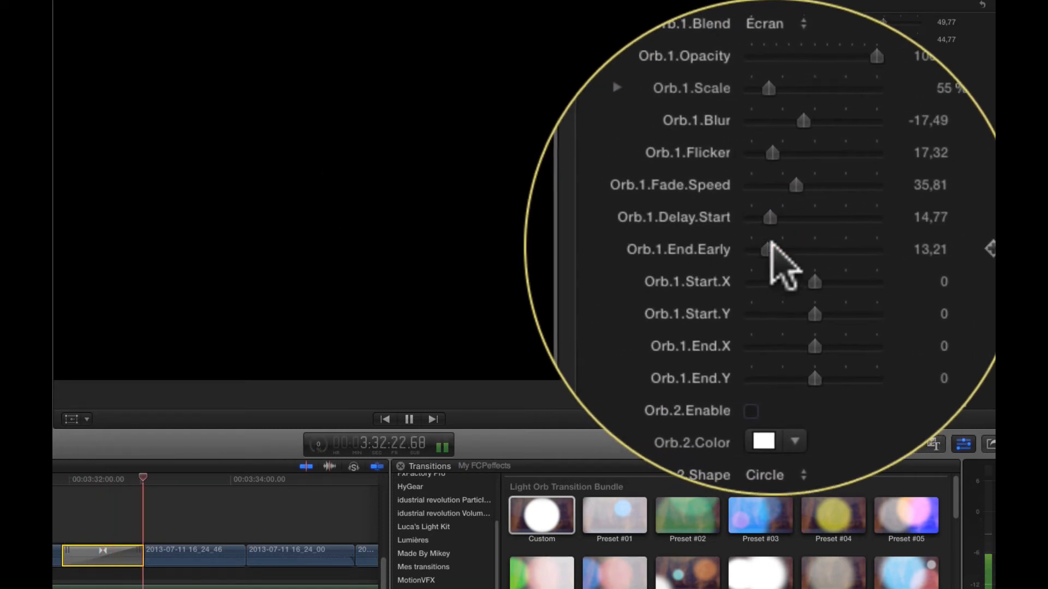
{"action": "left_click", "coordinate": [772, 230]}
{"action": "mouse_move", "coordinate": [772, 230]}
{"action": "left_mouse_down"}
{"action": "mouse_move", "coordinate": [772, 247]}
{"action": "mouse_move", "coordinate": [836, 248]}
{"action": "left_mouse_up"}
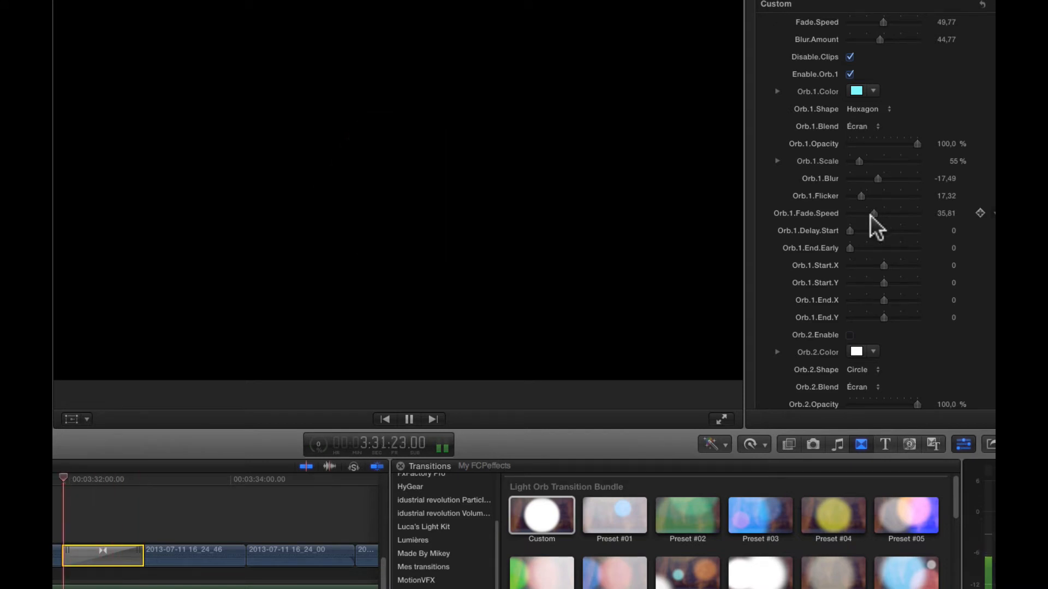
Stop playback and set orb 1's flicker to 0 and its fade speed to 100.
{"action": "key", "text": "space"}
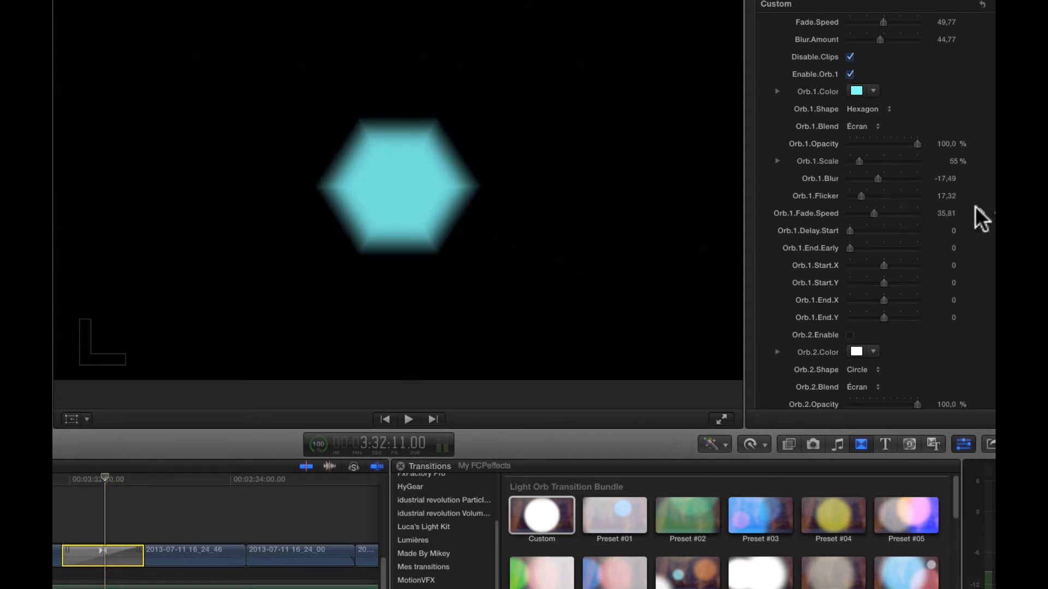
{"action": "left_click_drag", "start_coordinate": [861, 195], "coordinate": [808, 198]}
{"action": "left_click_drag", "start_coordinate": [873, 213], "coordinate": [986, 217]}
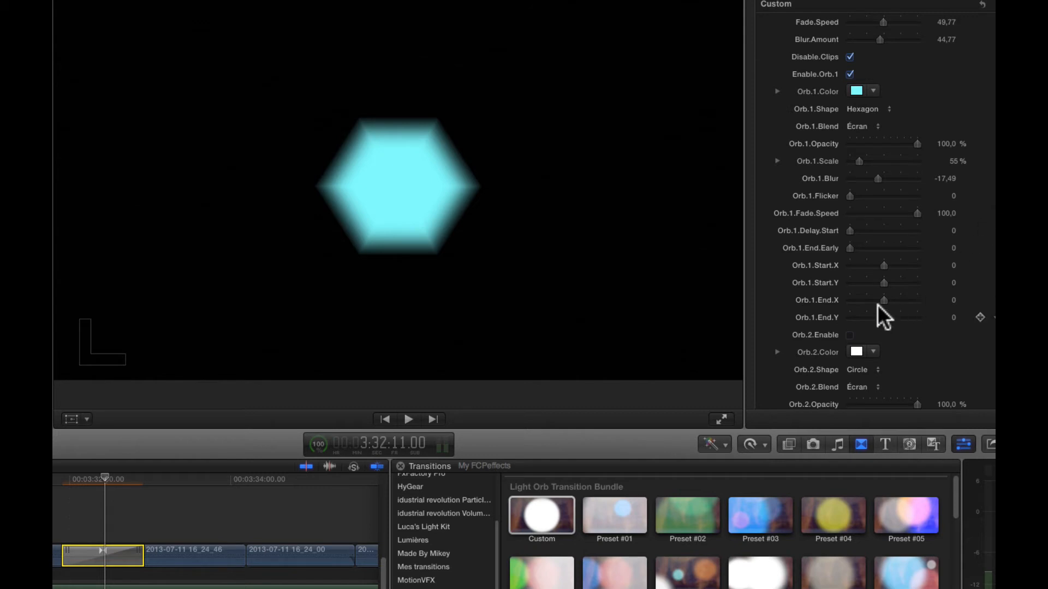
Set orb 1's start X to about -81,19 and end X to 100, and play the transition to preview the movement.
{"action": "left_click_drag", "start_coordinate": [883, 262], "coordinate": [856, 267]}
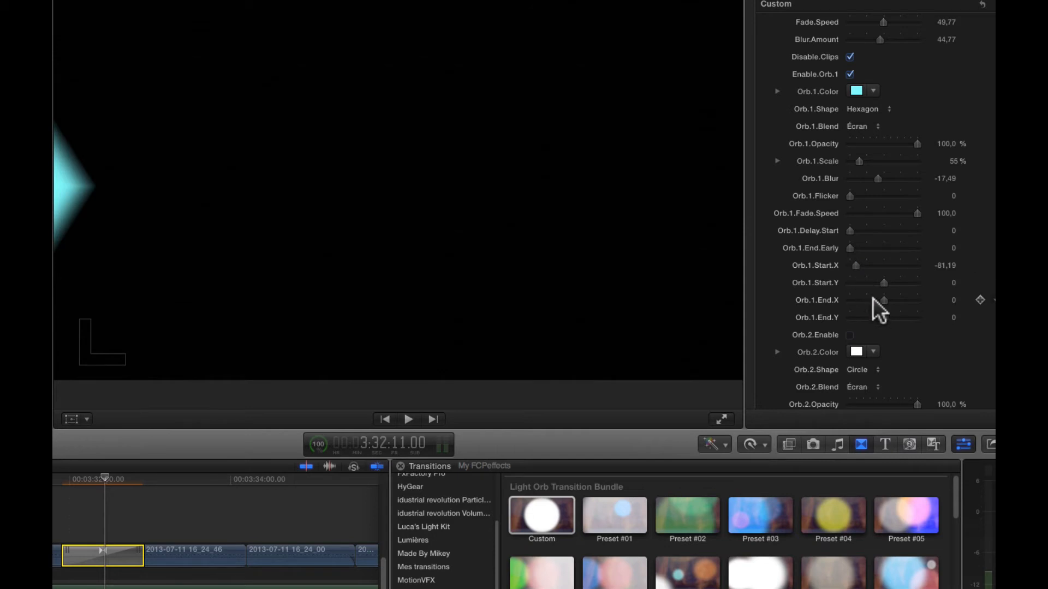
{"action": "left_click_drag", "start_coordinate": [886, 300], "coordinate": [926, 299]}
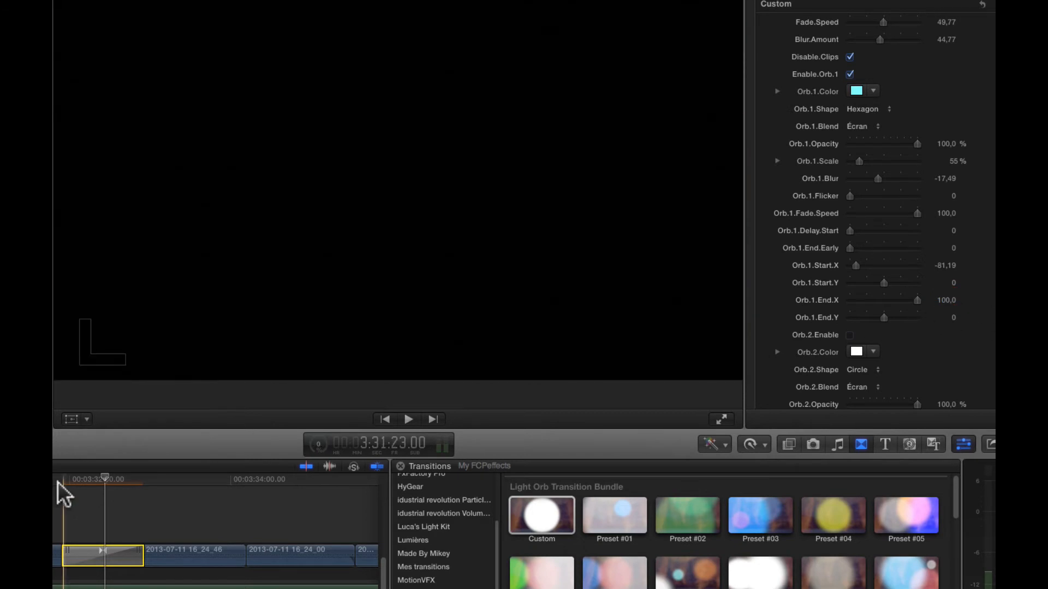
{"action": "key", "text": "space"}
{"action": "key", "text": "space"}
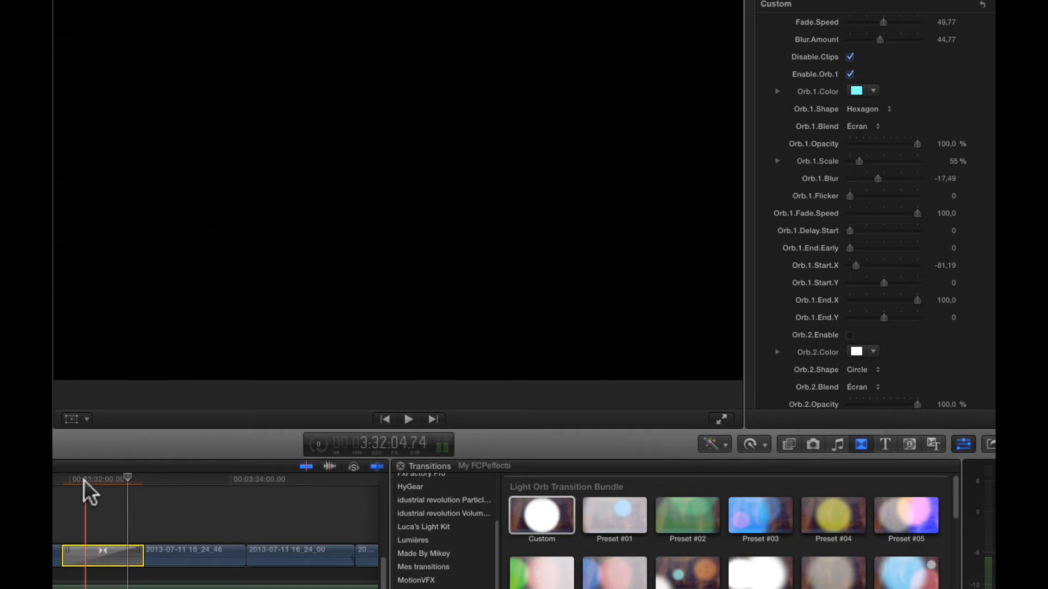
{"action": "left_click", "coordinate": [103, 478]}
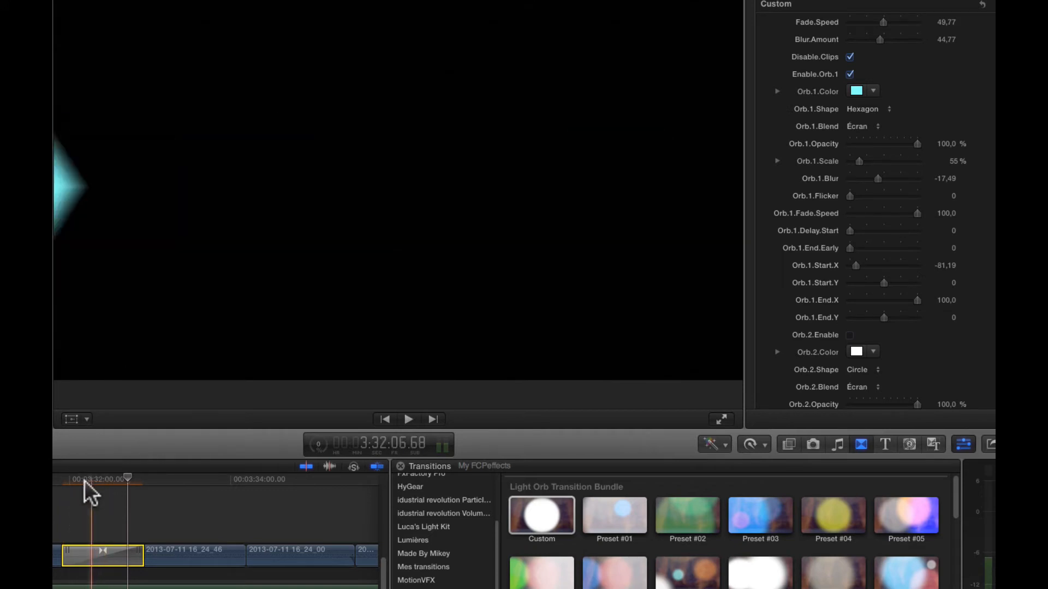
Enable orb 2 while orb 1 is temporarily disabled, and turn orb 1 back on.
{"action": "left_click", "coordinate": [850, 73]}
{"action": "scroll", "coordinate": [867, 240], "scroll_direction": "down", "scroll_amount": 5}
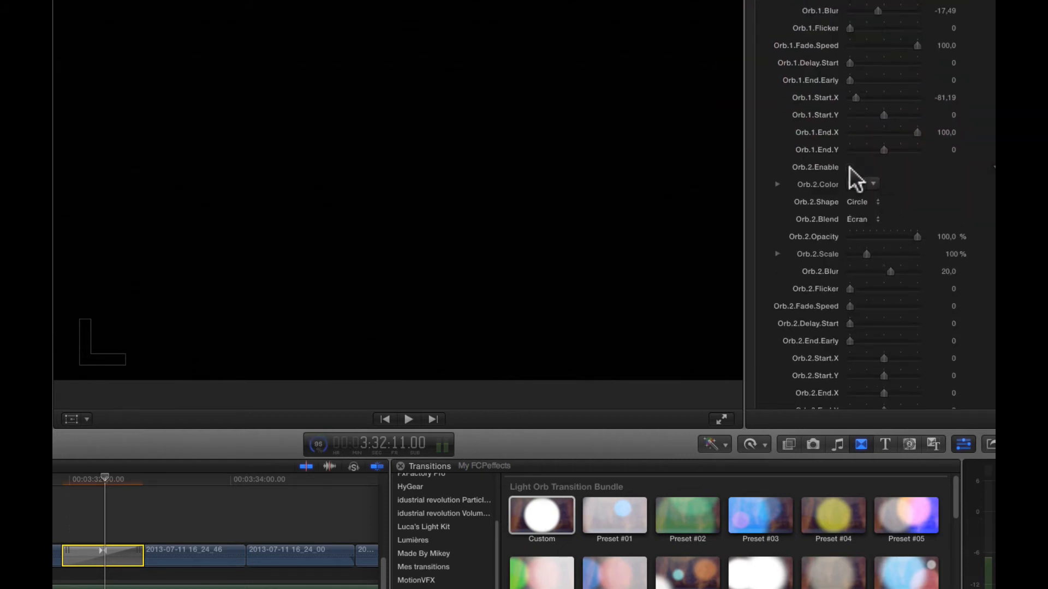
{"action": "left_click", "coordinate": [849, 167]}
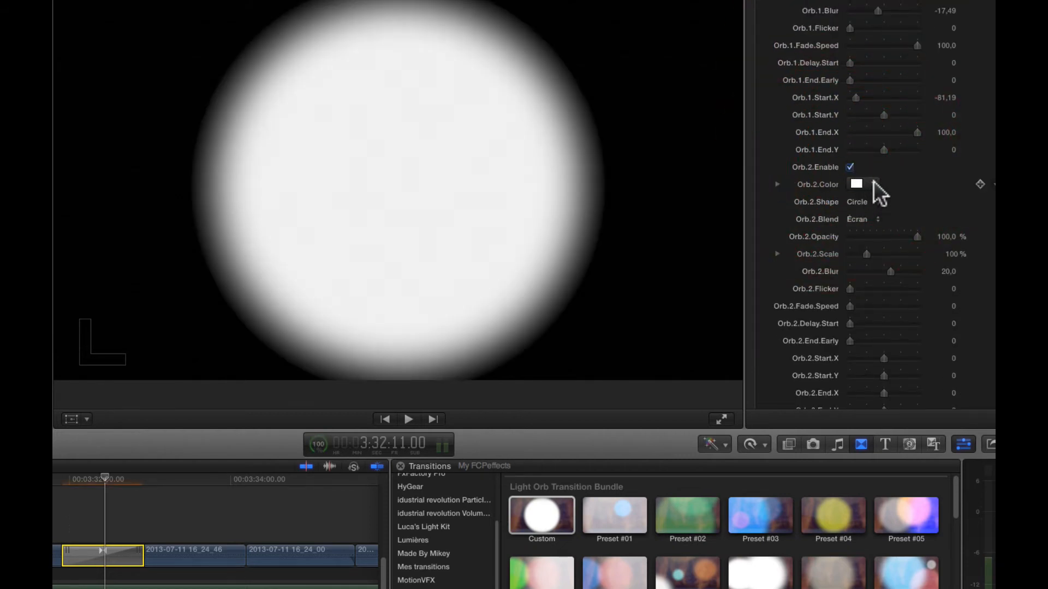
{"action": "scroll", "coordinate": [873, 181], "scroll_direction": "up", "scroll_amount": 5}
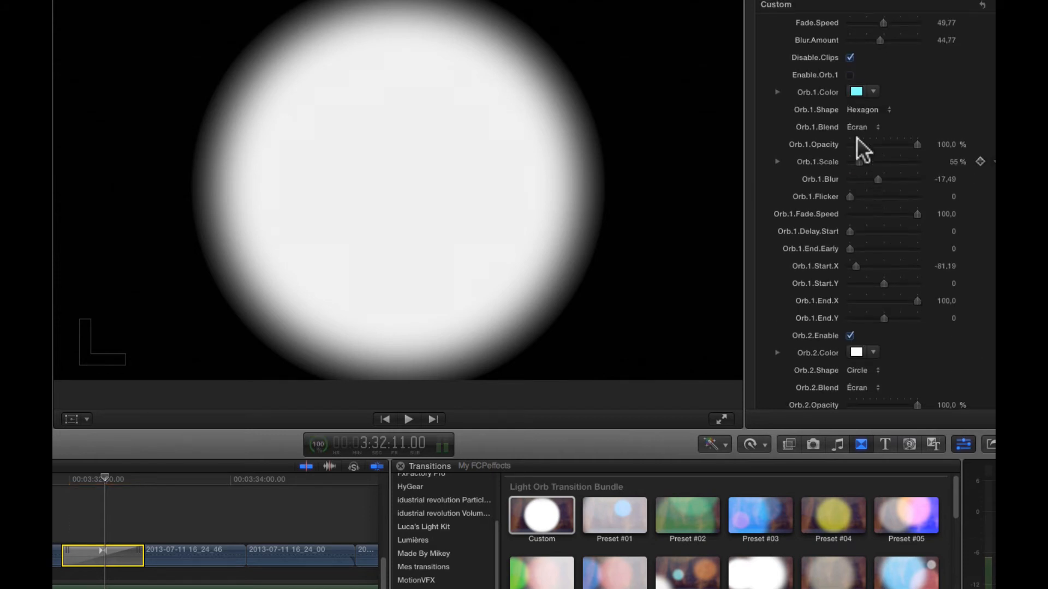
{"action": "left_click", "coordinate": [849, 74]}
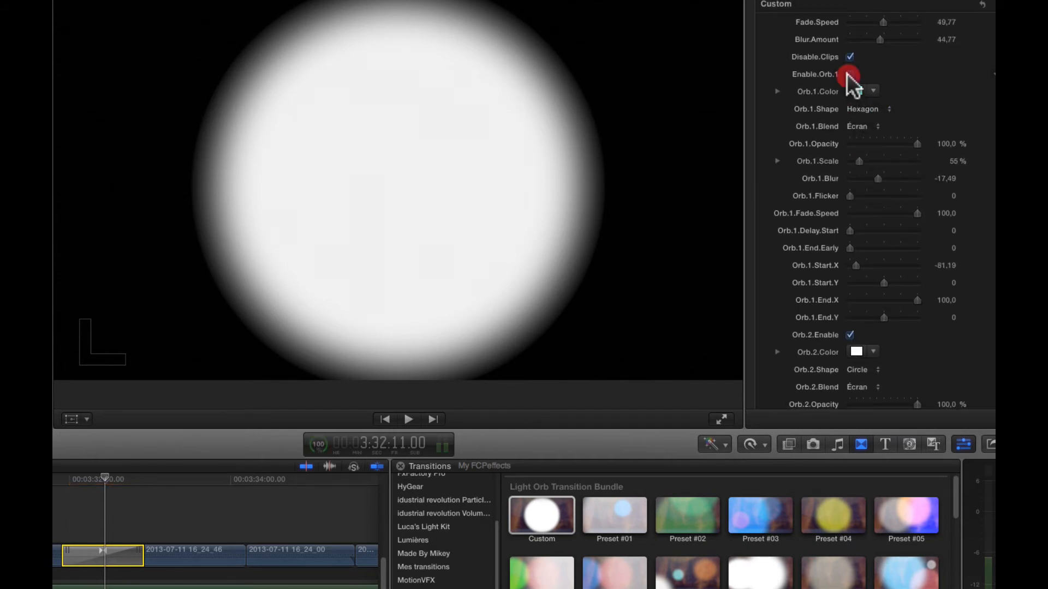
Change orb 2's color to light pink.
{"action": "scroll", "coordinate": [803, 240], "scroll_direction": "down", "scroll_amount": 4}
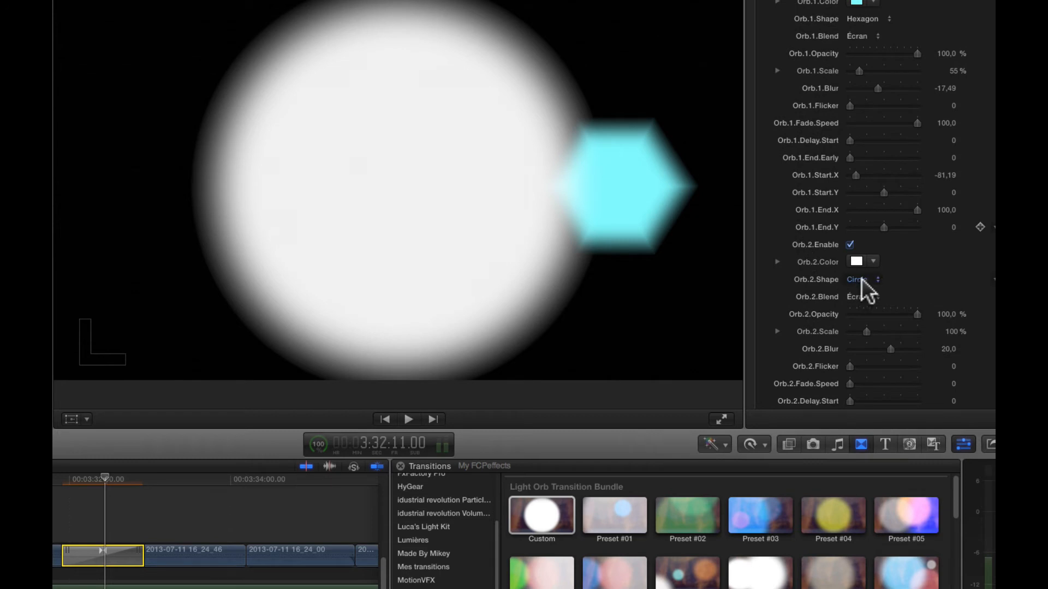
{"action": "left_click", "coordinate": [856, 261]}
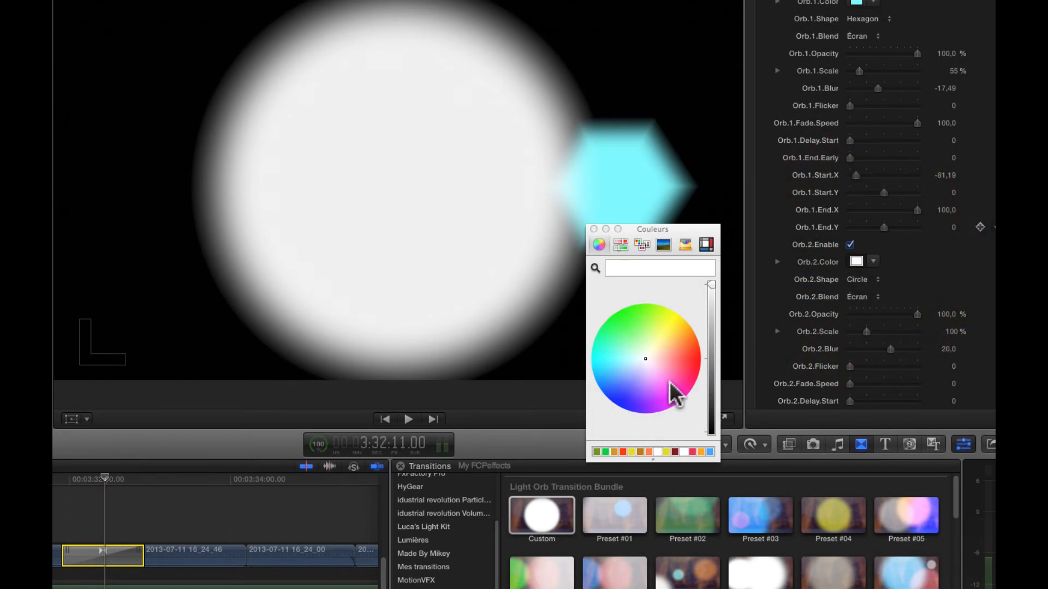
{"action": "mouse_move", "coordinate": [658, 343]}
{"action": "left_mouse_down"}
{"action": "mouse_move", "coordinate": [670, 350]}
{"action": "mouse_move", "coordinate": [646, 373]}
{"action": "mouse_move", "coordinate": [657, 378]}
{"action": "left_mouse_up"}
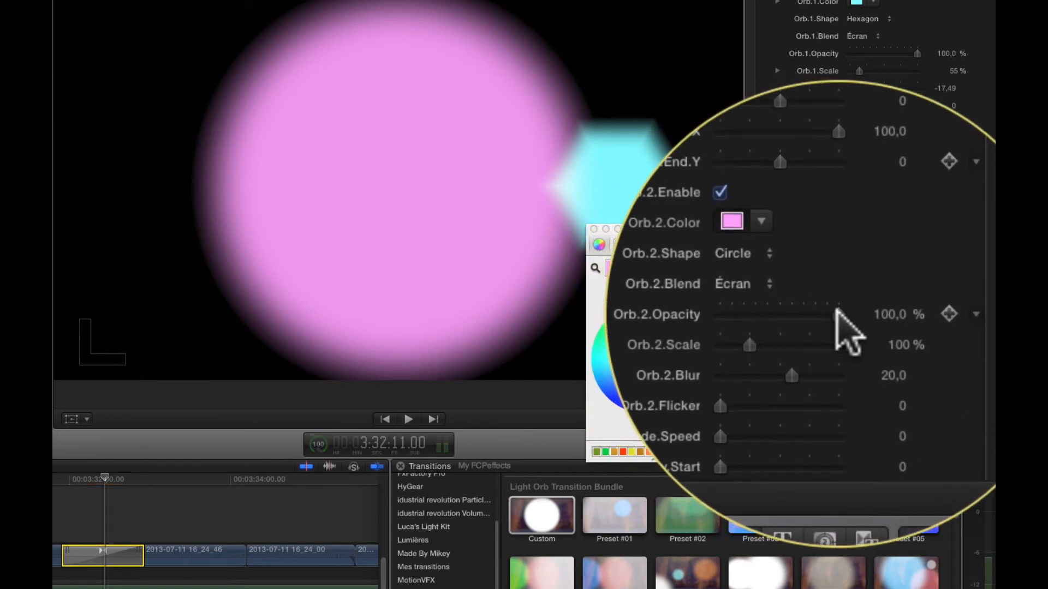
Set orb 2's opacity to 46,6 %, scale to 58 %, blur to about 88,62, flicker to about 21,9 and fade speed to about 33,17.
{"action": "left_click_drag", "start_coordinate": [835, 311], "coordinate": [828, 355]}
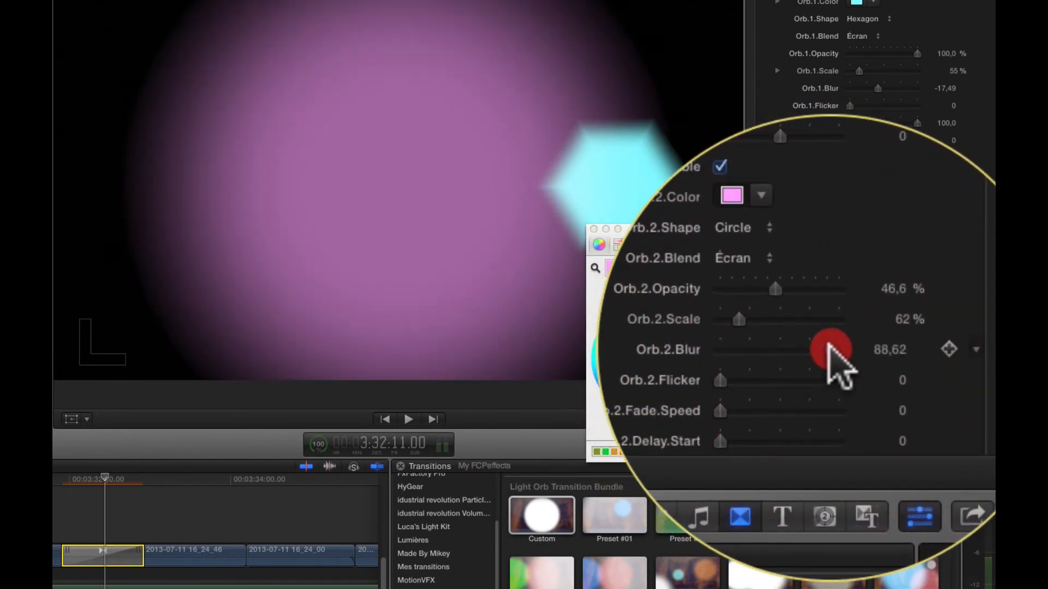
{"action": "left_click_drag", "start_coordinate": [786, 328], "coordinate": [785, 329]}
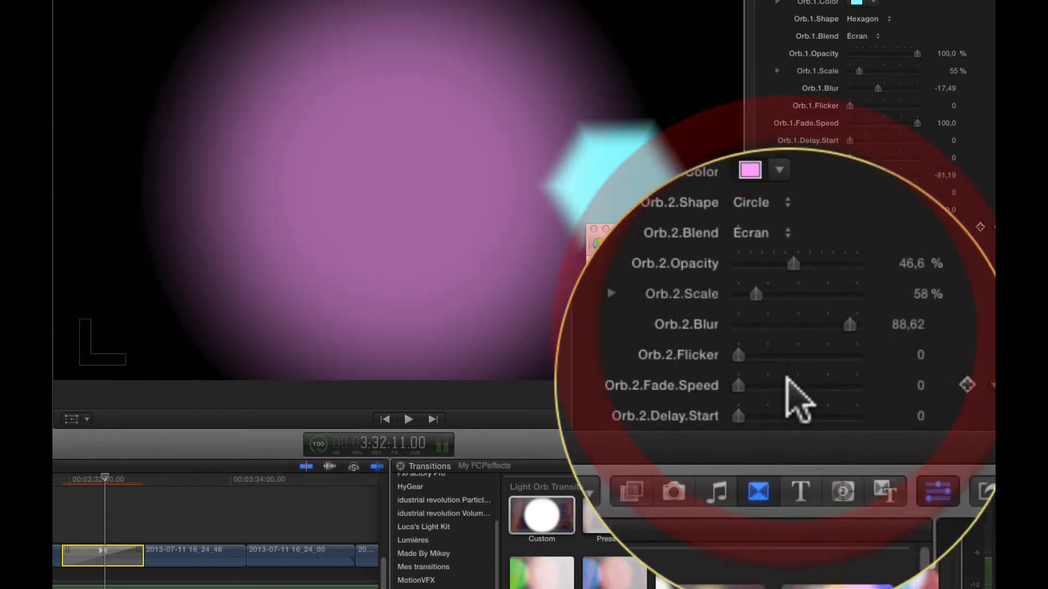
{"action": "left_click", "coordinate": [786, 365]}
{"action": "left_click_drag", "start_coordinate": [786, 364], "coordinate": [786, 376]}
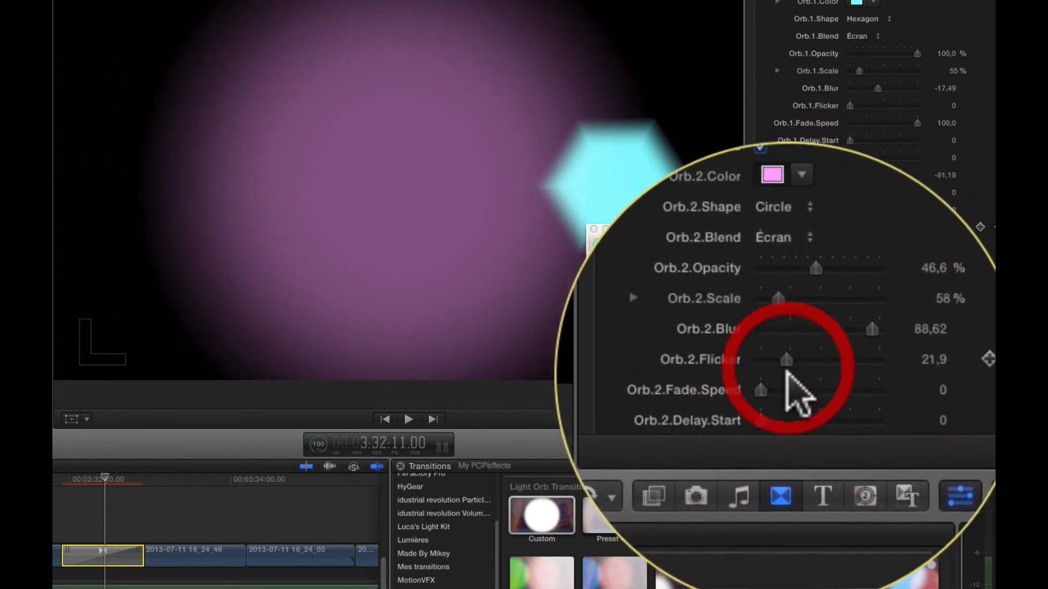
{"action": "left_click", "coordinate": [786, 382]}
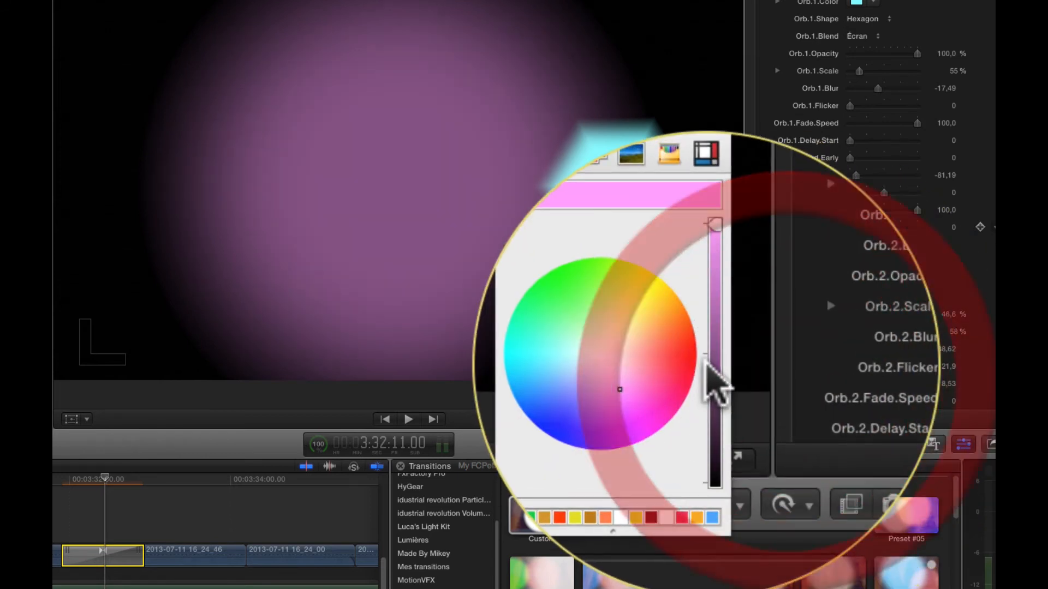
{"action": "left_click_drag", "start_coordinate": [786, 376], "coordinate": [793, 381]}
Delay orb 2's start by about 14,73 and move it from about X 23,07, Y 20,37 to X -25,84, Y -25,27.
{"action": "scroll", "coordinate": [786, 352], "scroll_direction": "down", "scroll_amount": 5}
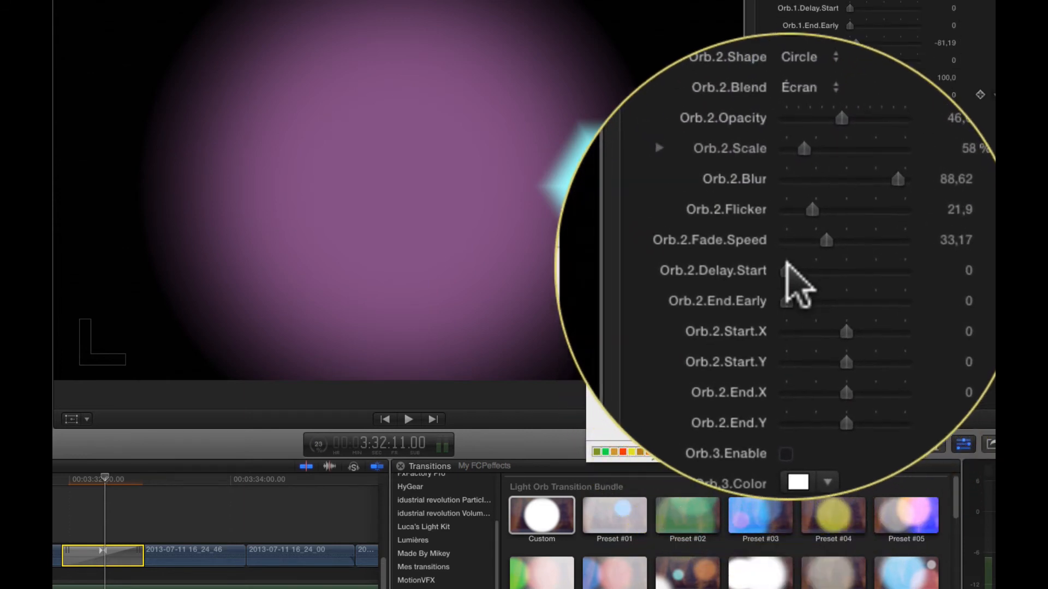
{"action": "left_click_drag", "start_coordinate": [786, 270], "coordinate": [787, 267]}
{"action": "left_click_drag", "start_coordinate": [786, 303], "coordinate": [792, 317]}
{"action": "left_click_drag", "start_coordinate": [789, 322], "coordinate": [790, 358]}
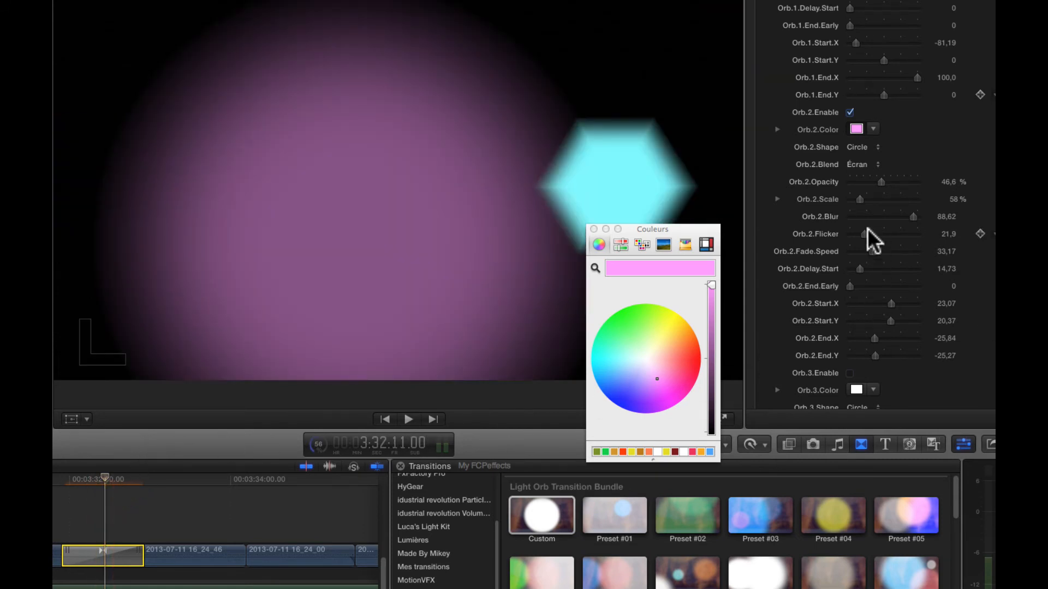
Turn off Disable.Clips for the transition and close the color picker.
{"action": "scroll", "coordinate": [868, 262], "scroll_direction": "down", "scroll_amount": 5}
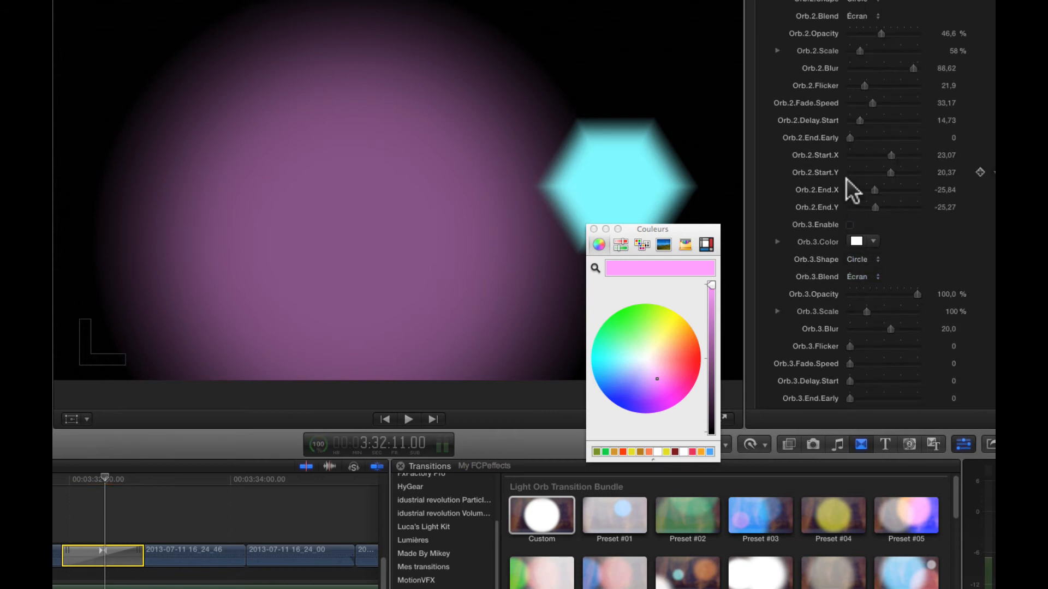
{"action": "scroll", "coordinate": [846, 186], "scroll_direction": "up", "scroll_amount": 10}
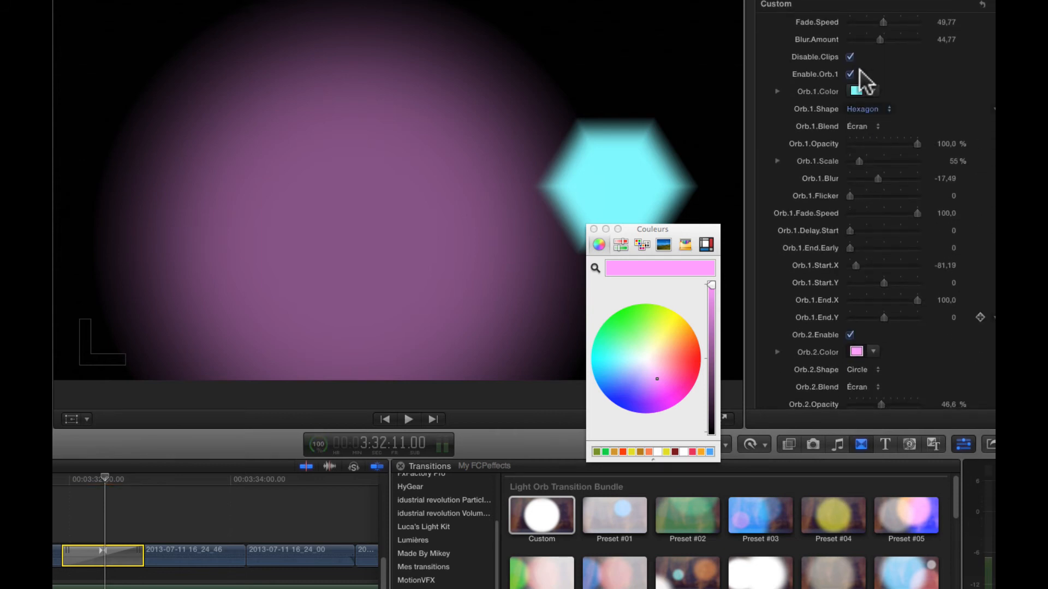
{"action": "left_click", "coordinate": [850, 58]}
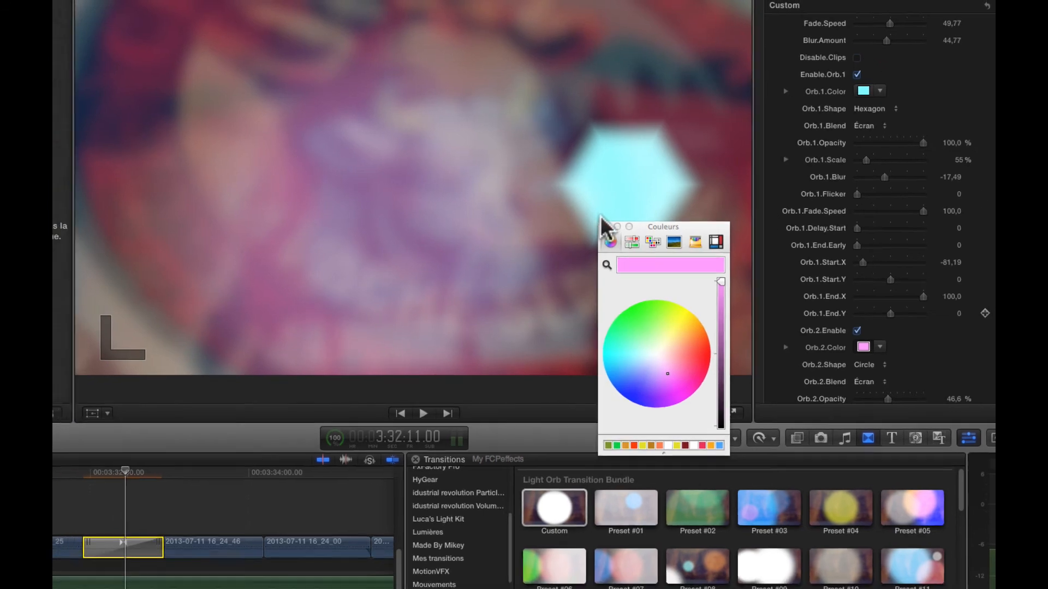
{"action": "left_click", "coordinate": [604, 226]}
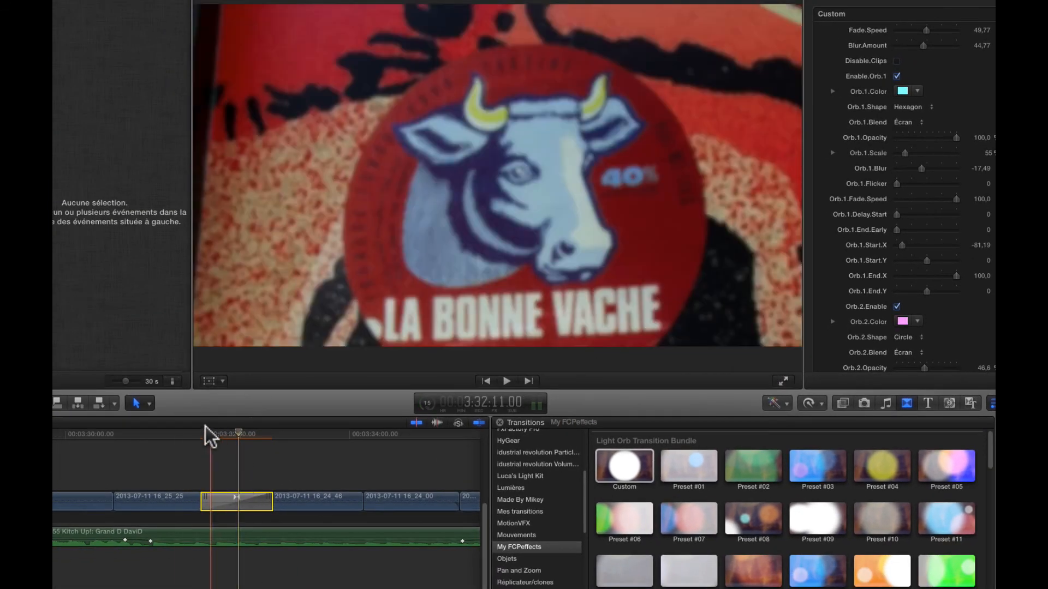
Play the Custom transition twice from just before its start.
{"action": "left_click", "coordinate": [188, 431]}
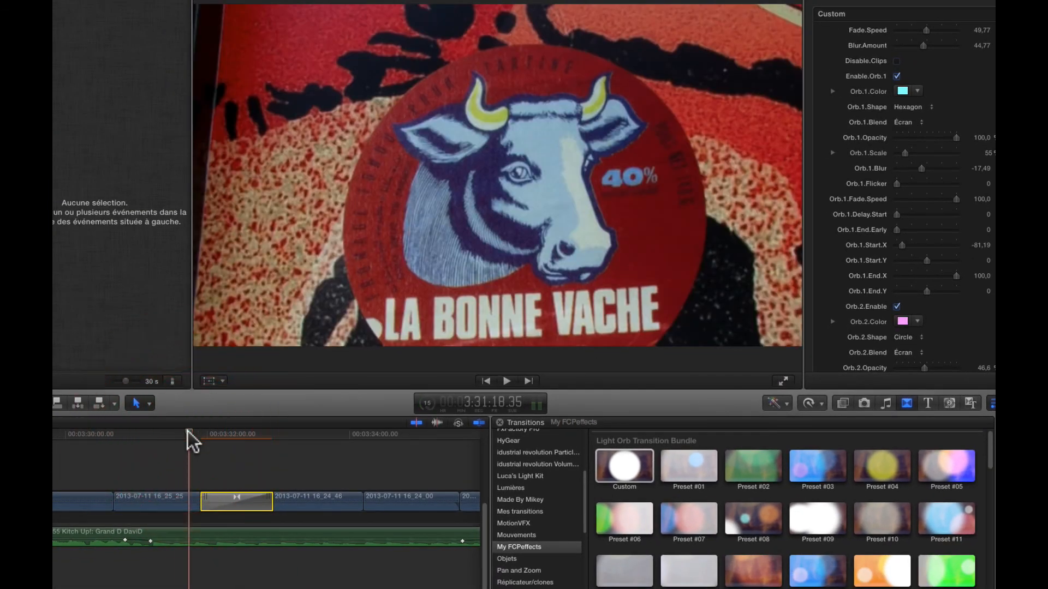
{"action": "key", "text": "space"}
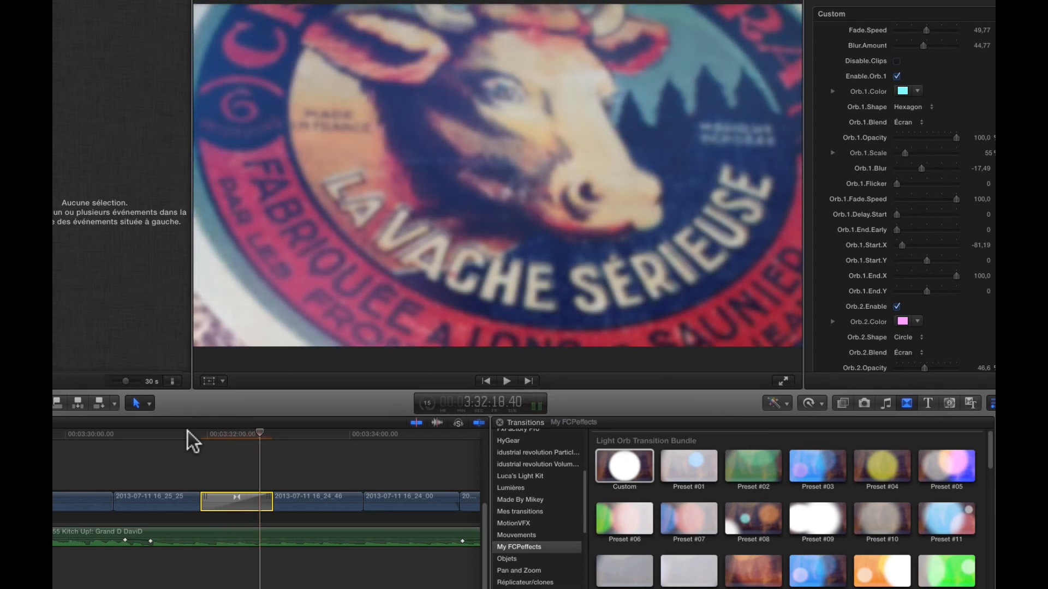
{"action": "left_click", "coordinate": [188, 433]}
{"action": "key", "text": "space"}
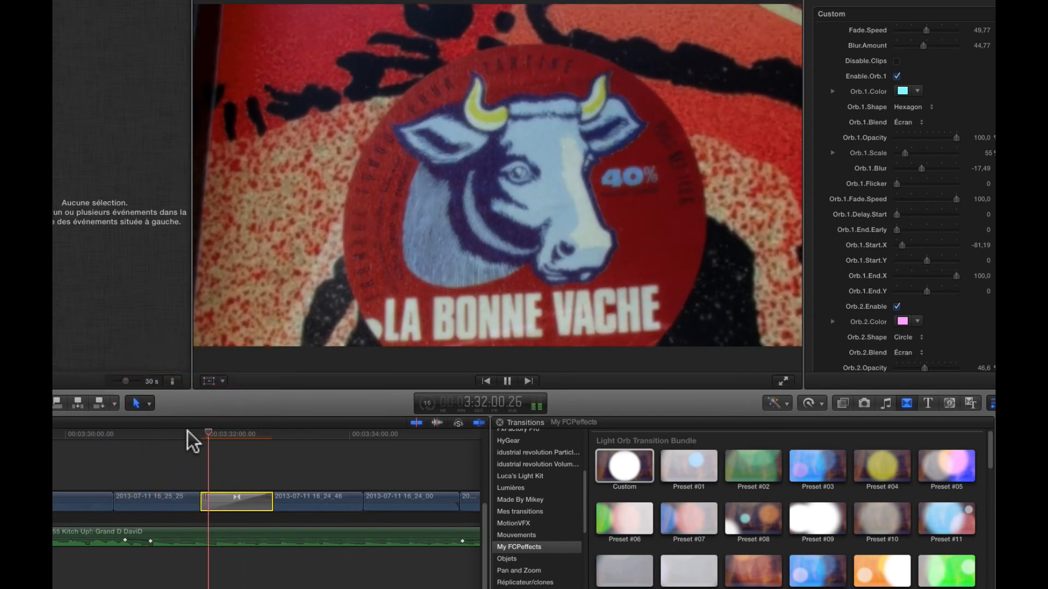
{"action": "key", "text": "space"}
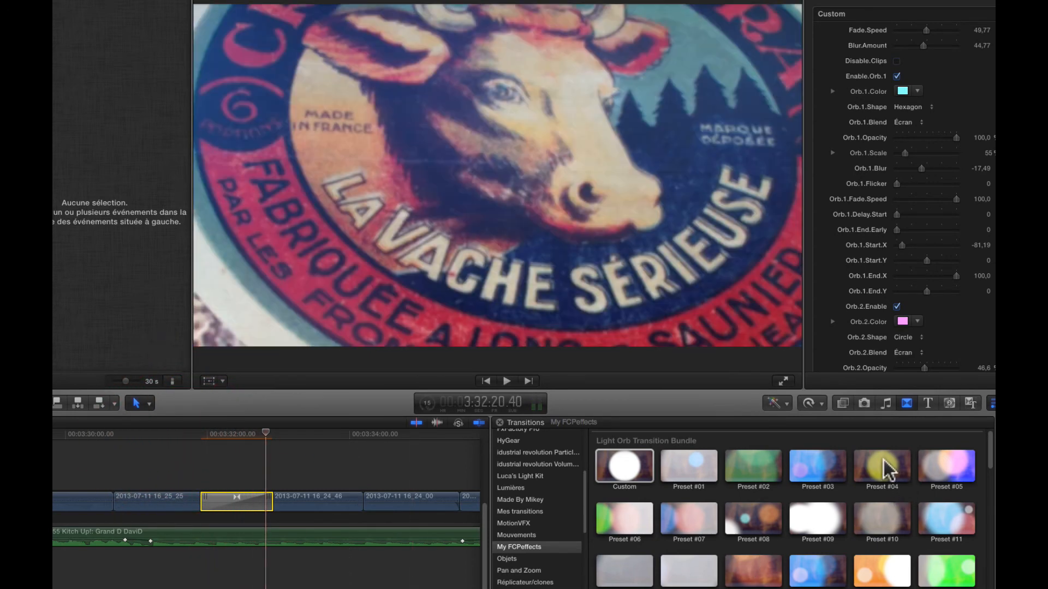
Replace the Custom transition in the timeline with Preset #04 and play it from just before its start.
{"action": "left_click_drag", "start_coordinate": [885, 470], "coordinate": [250, 498]}
{"action": "left_click", "coordinate": [182, 434]}
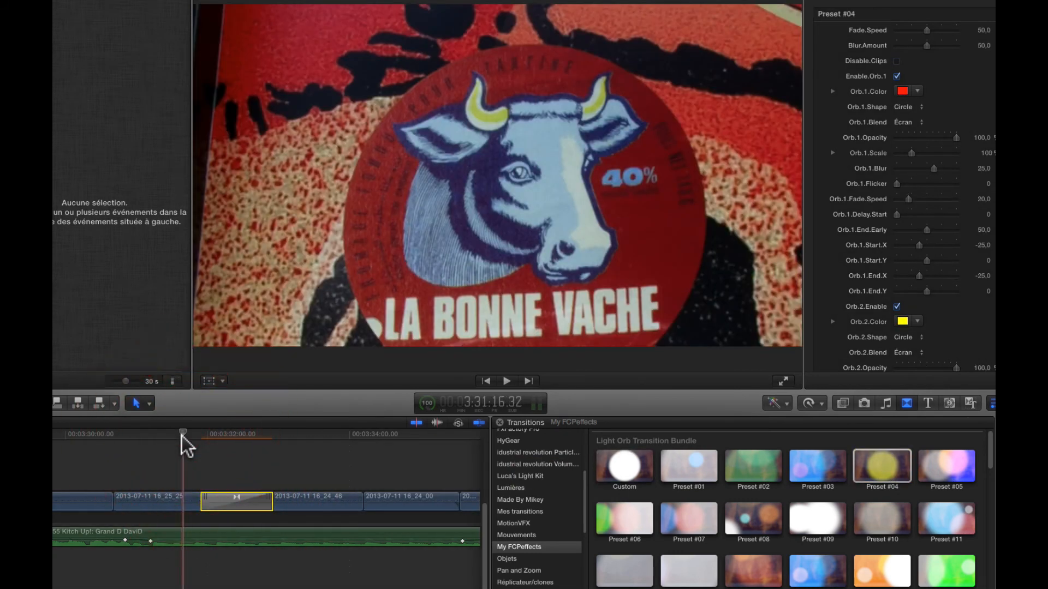
{"action": "key", "text": "space"}
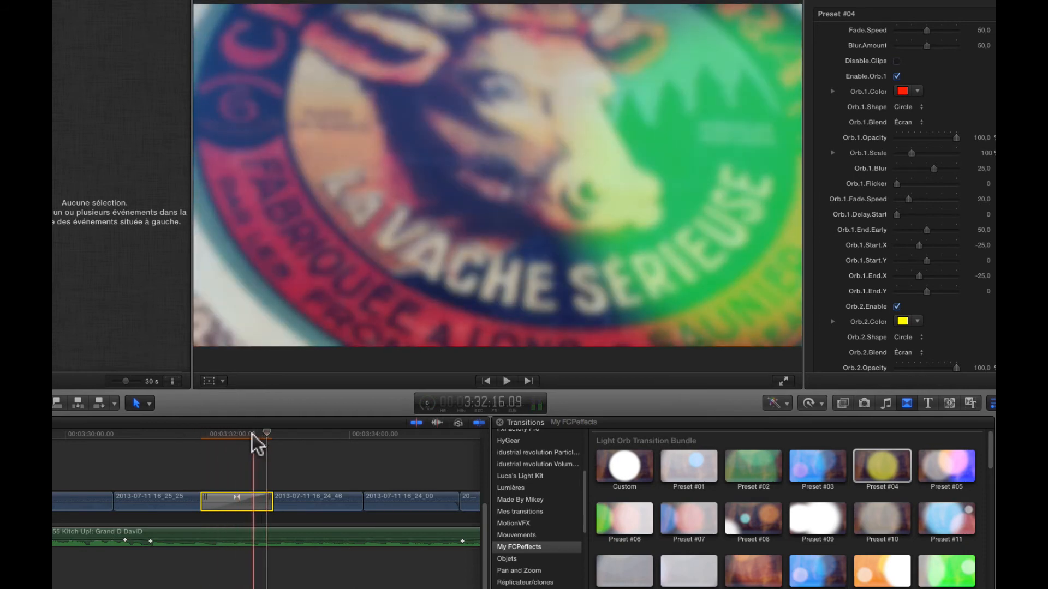
Recolor orb 3 of the Preset #04 transition with the red sampled from the cow label in the viewer.
{"action": "left_click", "coordinate": [252, 435]}
{"action": "left_click", "coordinate": [247, 503]}
{"action": "scroll", "coordinate": [922, 278], "scroll_direction": "down", "scroll_amount": 15}
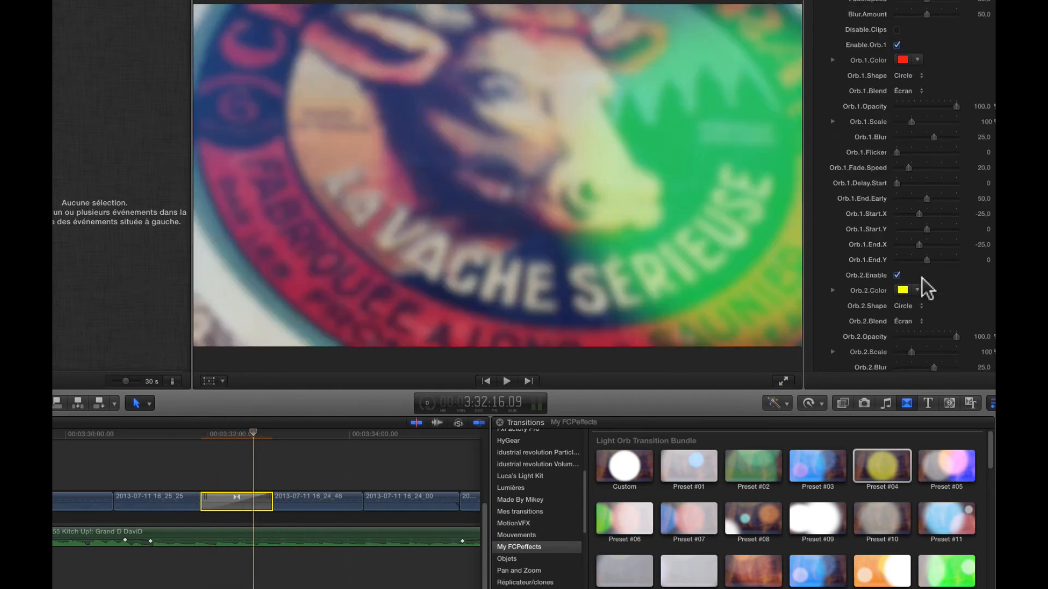
{"action": "scroll", "coordinate": [922, 279], "scroll_direction": "up", "scroll_amount": 5}
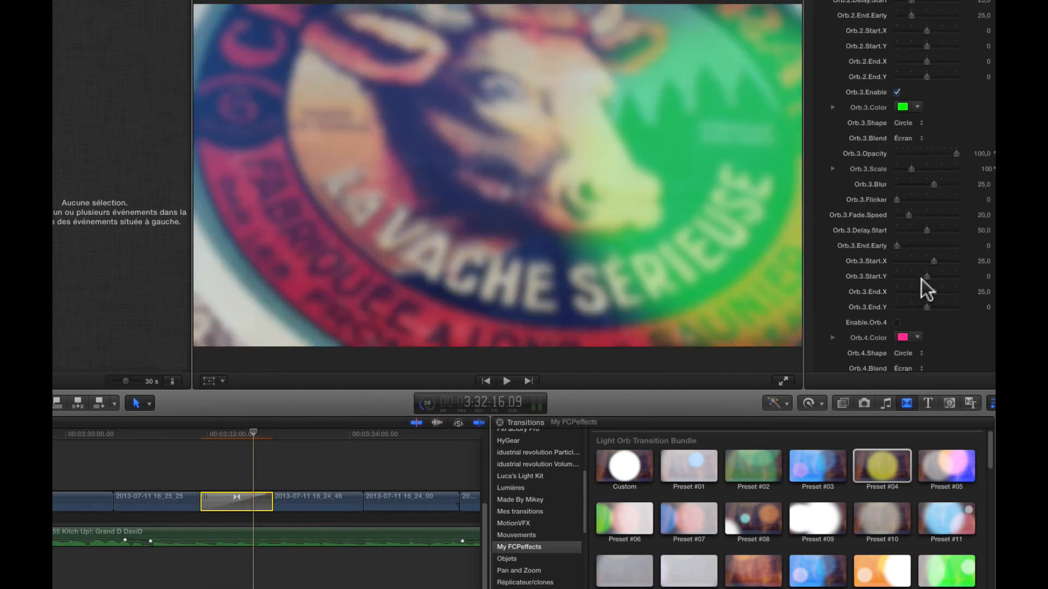
{"action": "left_click", "coordinate": [902, 122]}
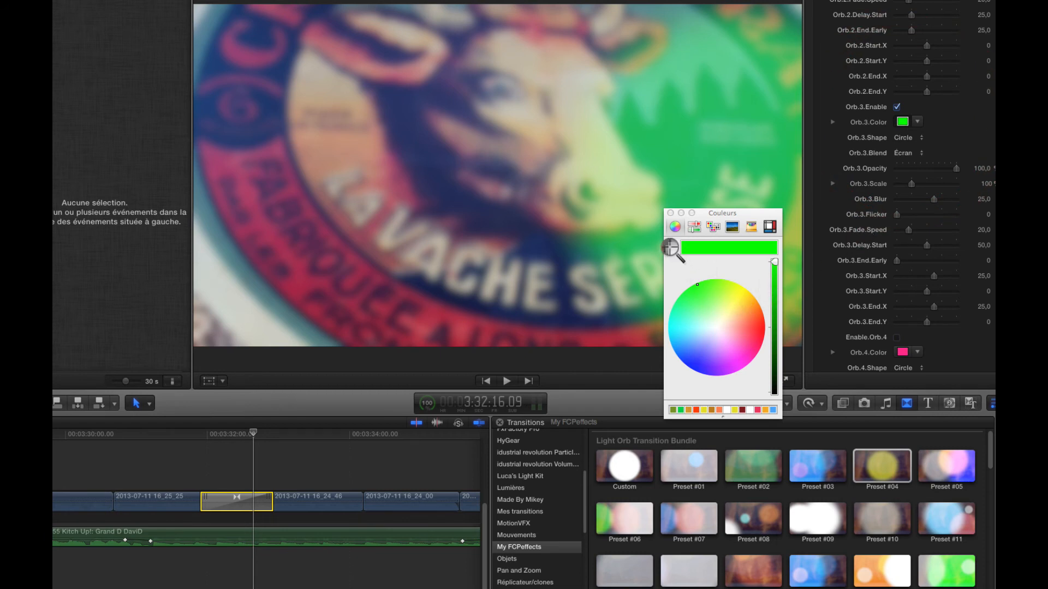
{"action": "left_click", "coordinate": [293, 287]}
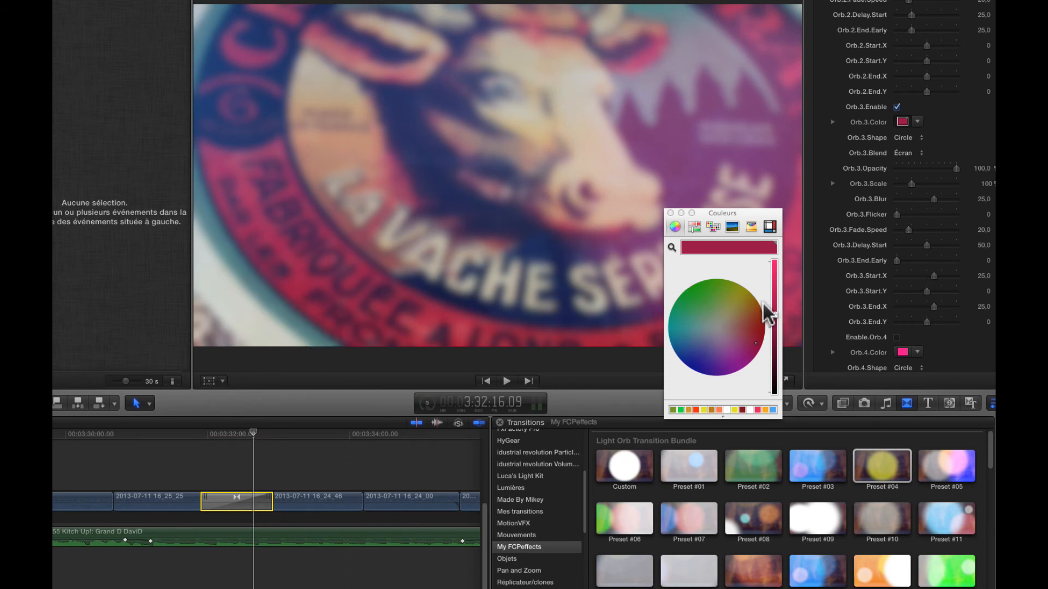
Raise orb 3's sampled color to full brightness, play the transition from its start, and close the color picker.
{"action": "left_click_drag", "start_coordinate": [774, 316], "coordinate": [772, 238]}
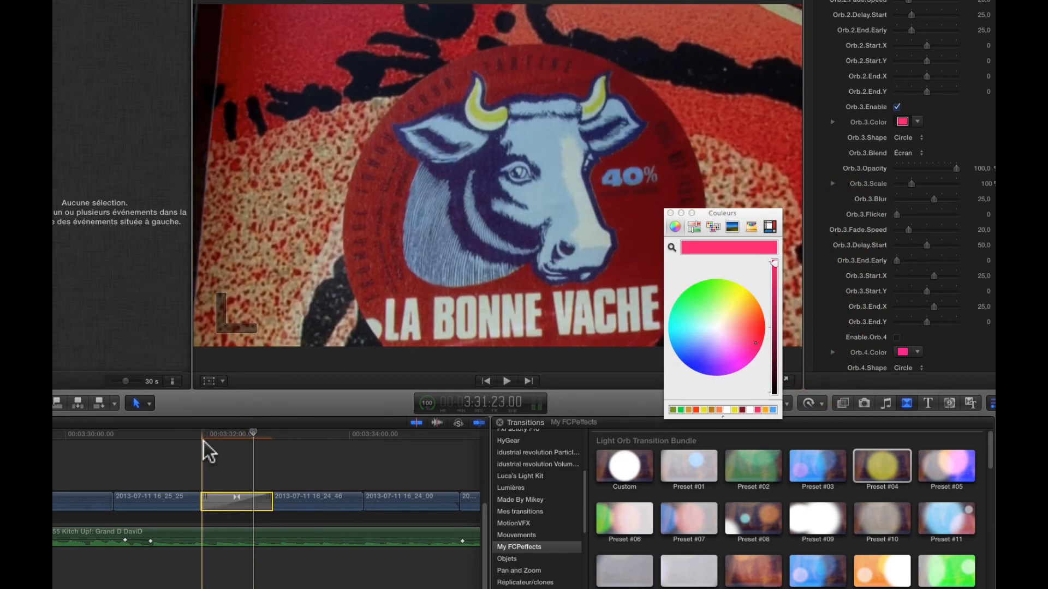
{"action": "key", "text": "space"}
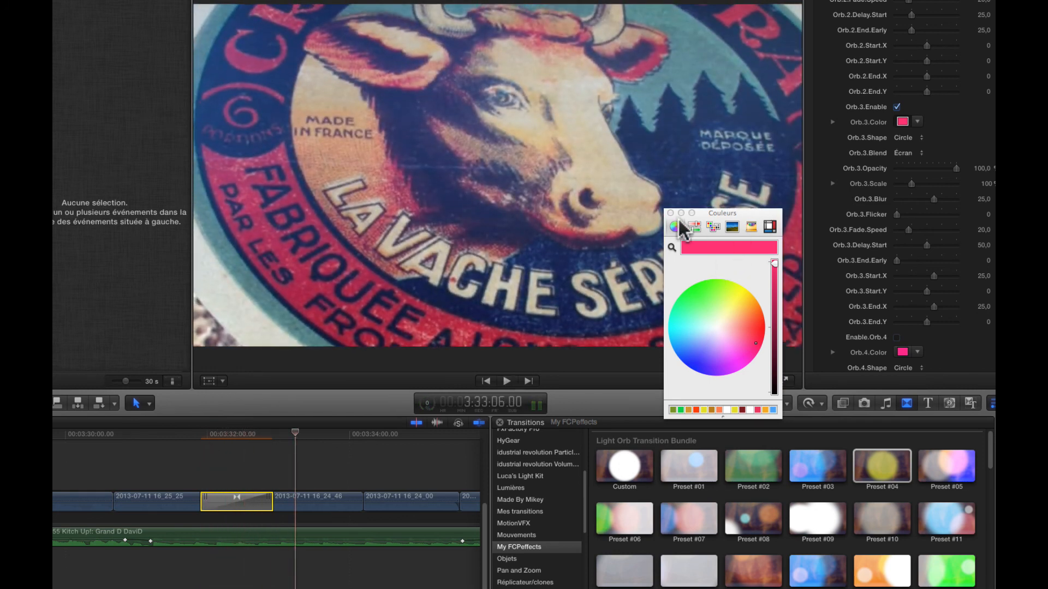
{"action": "left_click", "coordinate": [671, 213]}
Replace the Preset #04 transition in the timeline with Preset #05 and play it from just before its start.
{"action": "left_click_drag", "start_coordinate": [948, 470], "coordinate": [235, 494]}
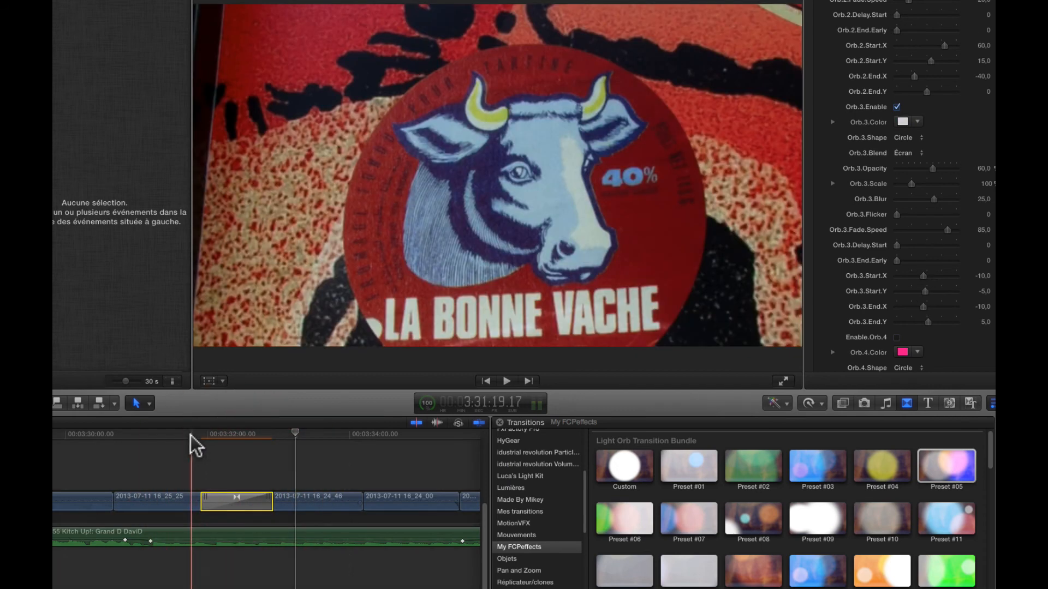
{"action": "left_click", "coordinate": [192, 435]}
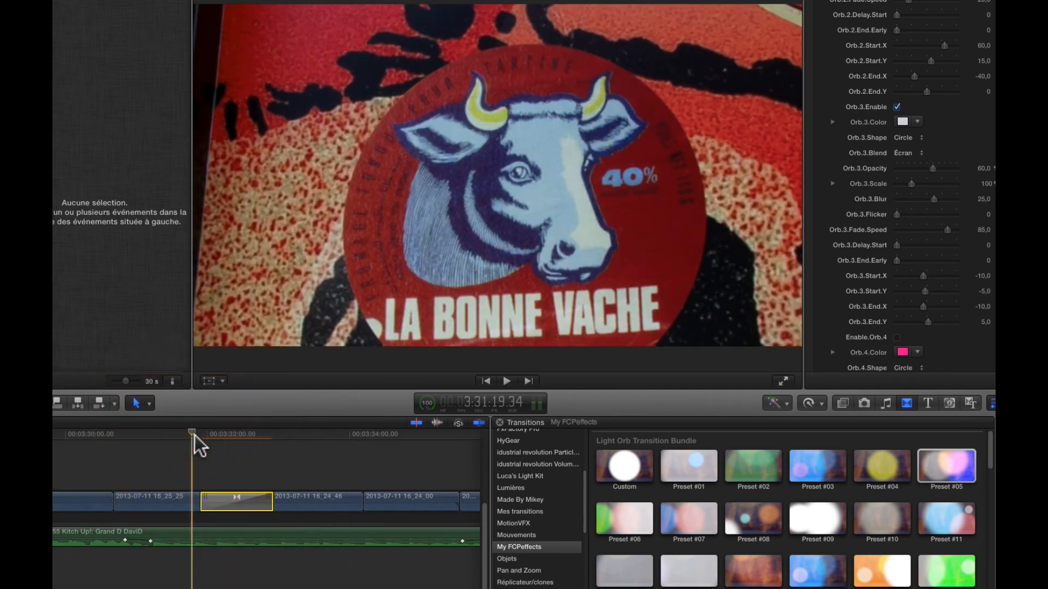
{"action": "key", "text": "space"}
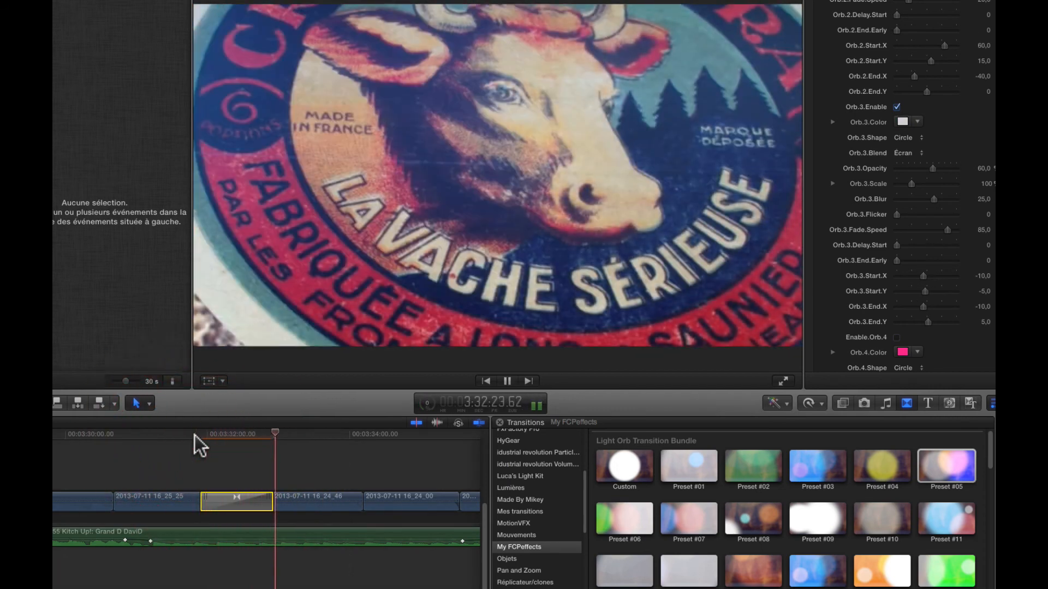
Replace the Preset #05 transition in the timeline with Preset #45 and play it from just before its start.
{"action": "scroll", "coordinate": [765, 480], "scroll_direction": "down", "scroll_amount": 10}
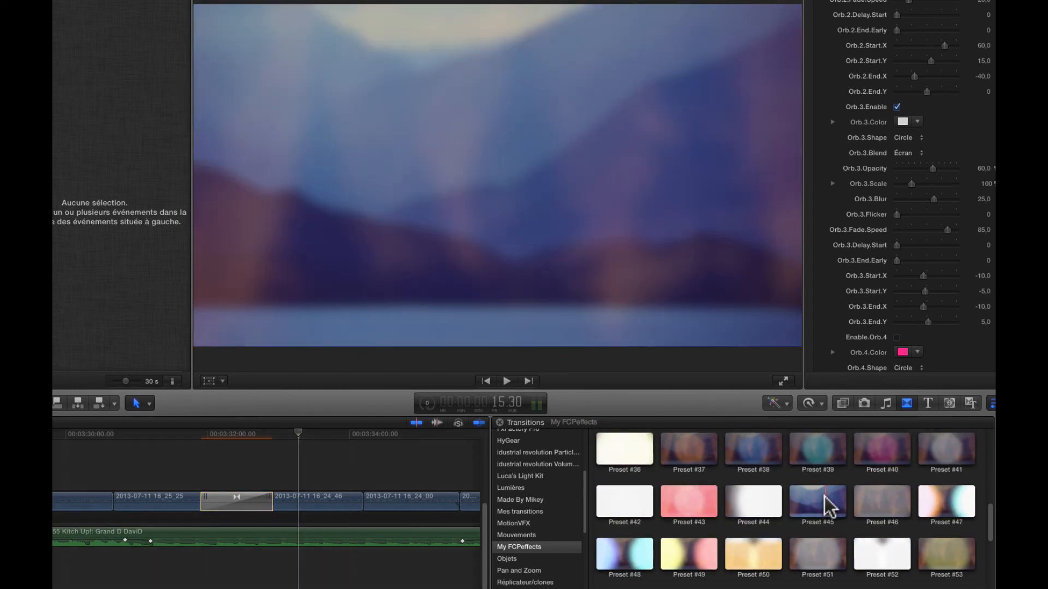
{"action": "left_click_drag", "start_coordinate": [815, 500], "coordinate": [235, 497]}
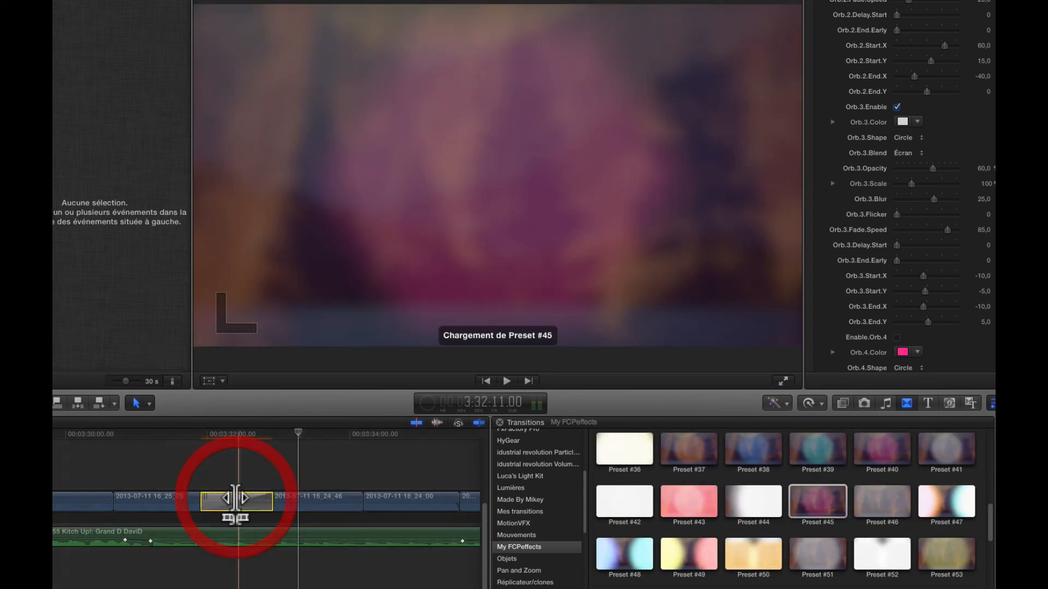
{"action": "left_click", "coordinate": [188, 436]}
{"action": "left_click", "coordinate": [189, 437]}
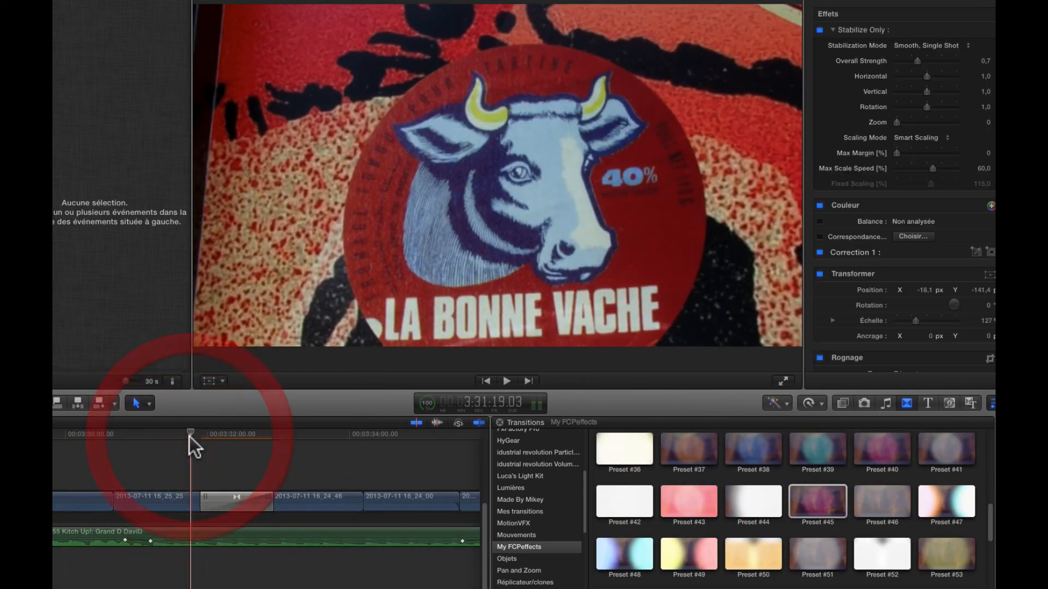
{"action": "key", "text": "space"}
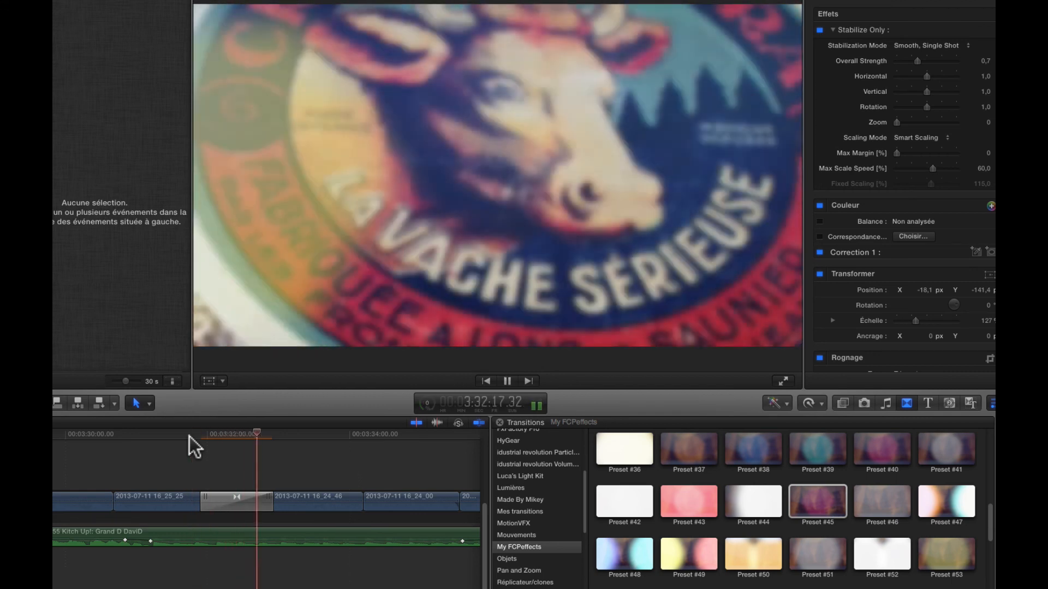
{"action": "key", "text": "space"}
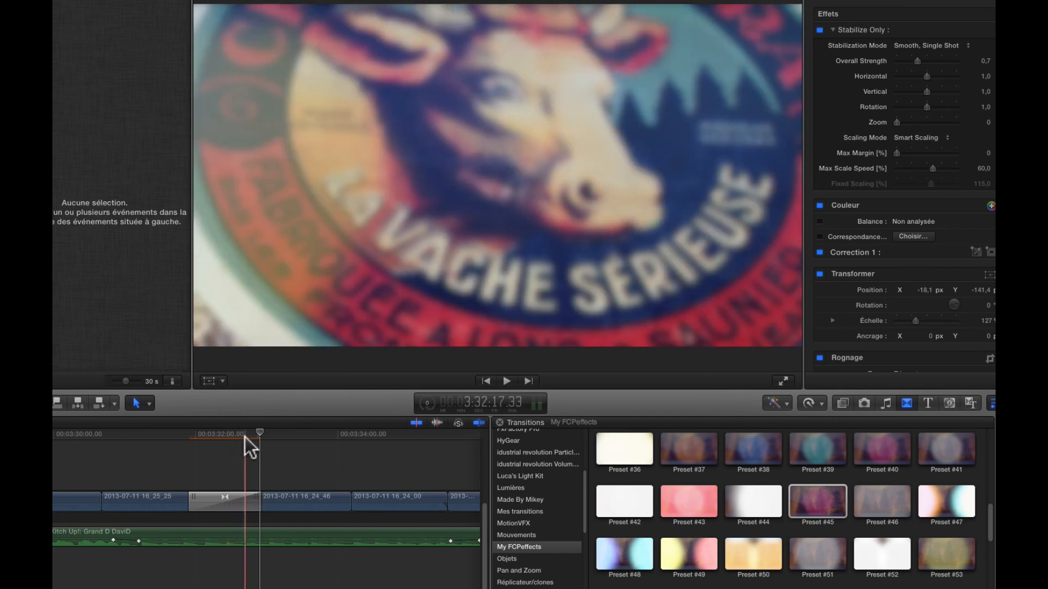
Replace the Preset #45 transition in the timeline with Preset #57 and play it from just before its start.
{"action": "scroll", "coordinate": [738, 484], "scroll_direction": "down", "scroll_amount": 5}
{"action": "scroll", "coordinate": [738, 483], "scroll_direction": "up", "scroll_amount": 6}
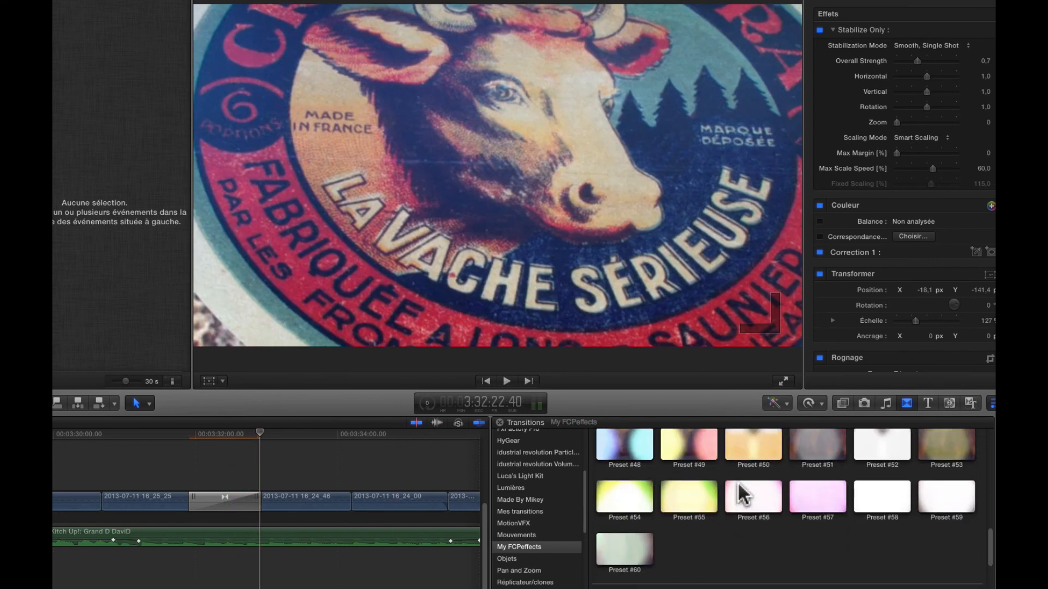
{"action": "scroll", "coordinate": [738, 484], "scroll_direction": "down", "scroll_amount": 2}
{"action": "scroll", "coordinate": [738, 482], "scroll_direction": "up", "scroll_amount": 3}
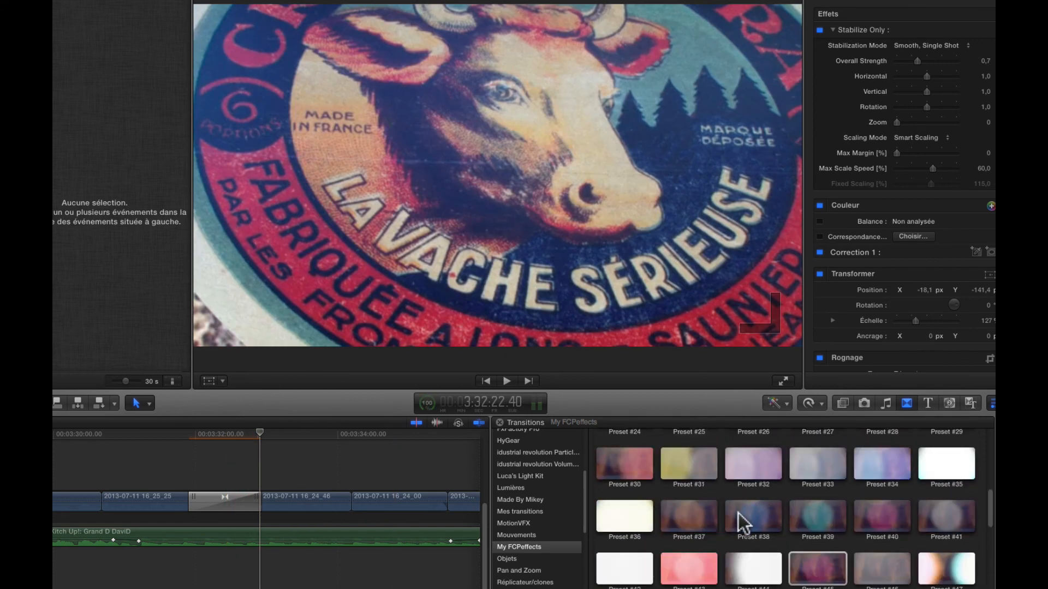
{"action": "scroll", "coordinate": [759, 497], "scroll_direction": "up", "scroll_amount": 5}
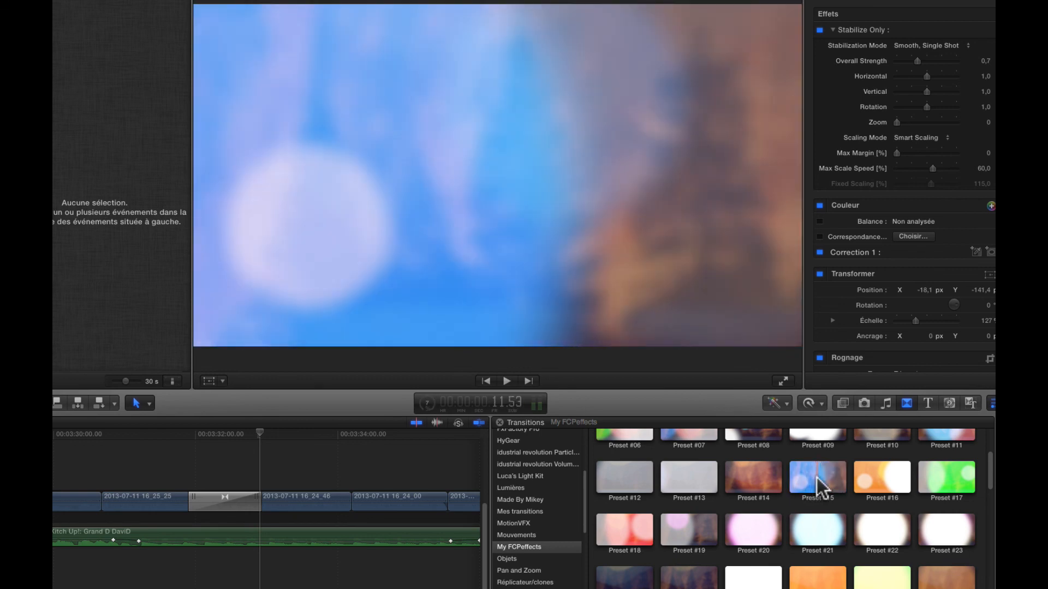
{"action": "scroll", "coordinate": [811, 505], "scroll_direction": "down", "scroll_amount": 5}
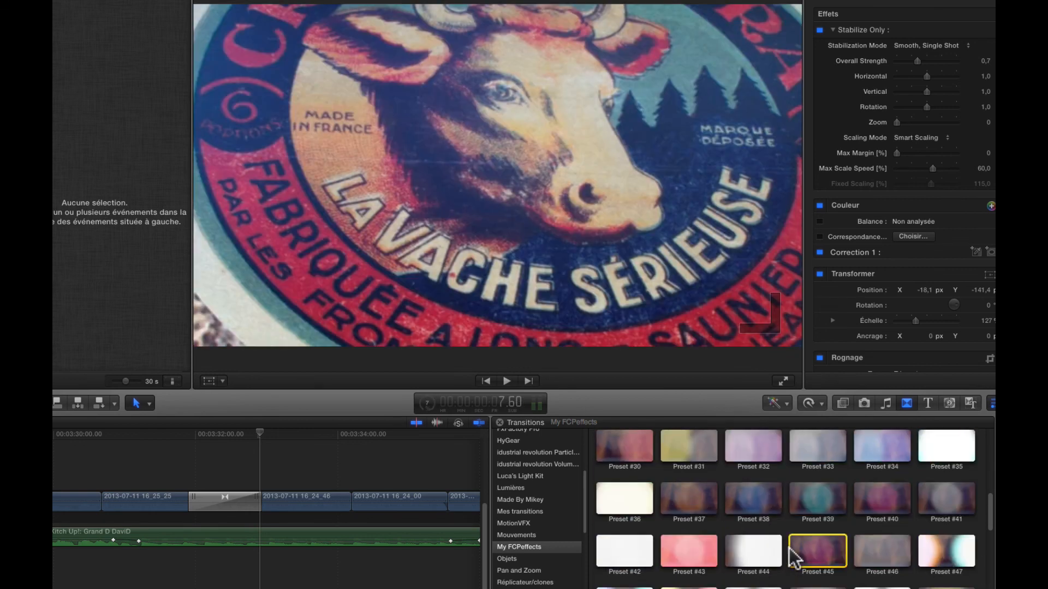
{"action": "left_click", "coordinate": [789, 549]}
{"action": "scroll", "coordinate": [785, 546], "scroll_direction": "down", "scroll_amount": 2}
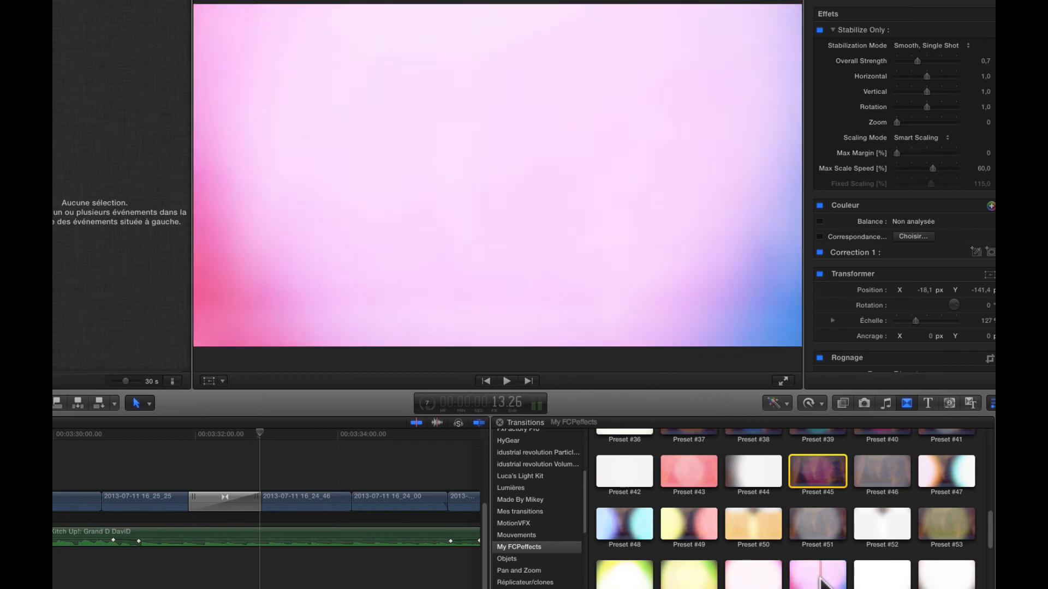
{"action": "left_click_drag", "start_coordinate": [821, 582], "coordinate": [219, 488]}
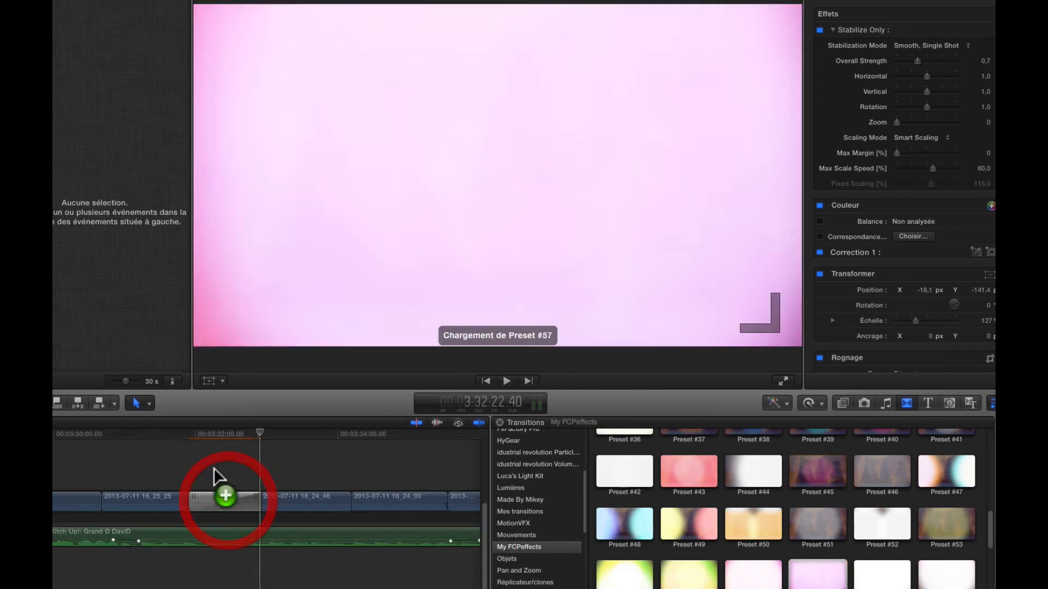
{"action": "left_click", "coordinate": [181, 436]}
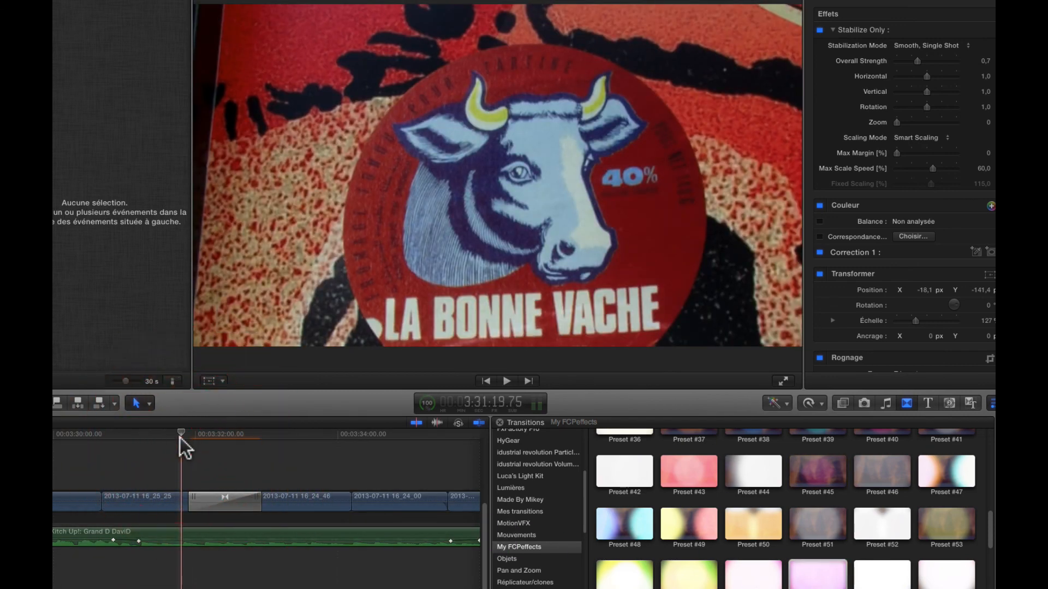
{"action": "key", "text": "space"}
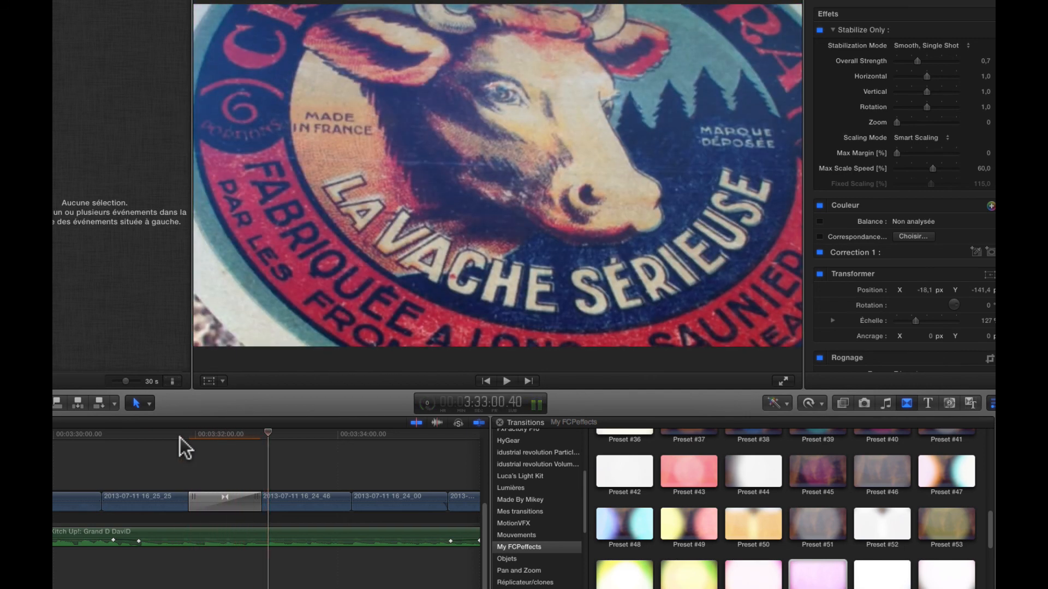
{"action": "left_click_drag", "start_coordinate": [182, 437], "coordinate": [250, 441]}
{"action": "mouse_move", "coordinate": [269, 441]}
{"action": "left_mouse_down"}
{"action": "mouse_move", "coordinate": [182, 447]}
{"action": "mouse_move", "coordinate": [261, 447]}
{"action": "left_mouse_up"}
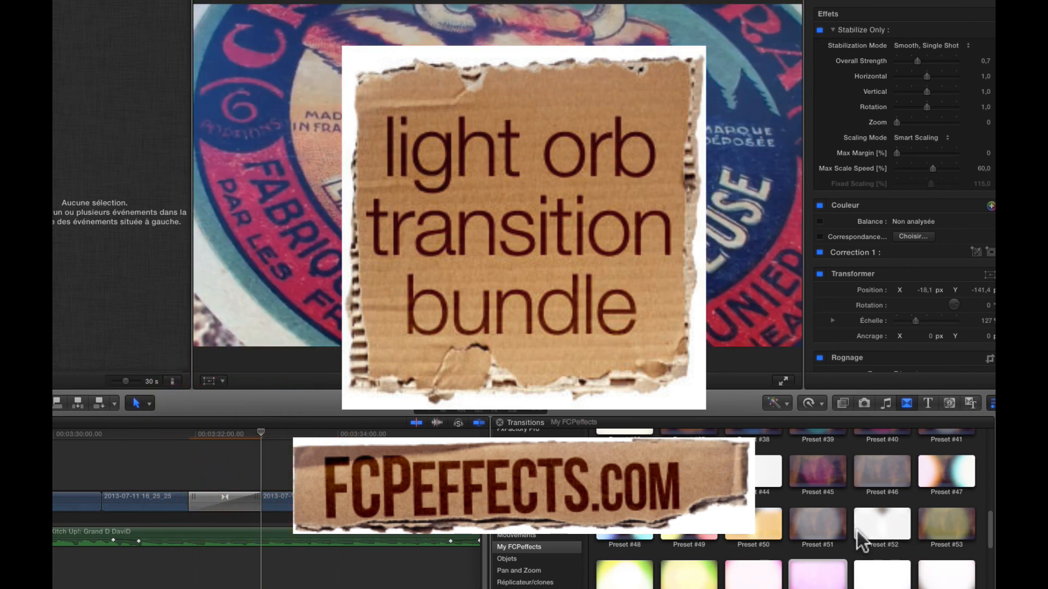
{"action": "scroll", "coordinate": [919, 533], "scroll_direction": "up", "scroll_amount": 5}
{"action": "scroll", "coordinate": [919, 532], "scroll_direction": "up", "scroll_amount": 2}
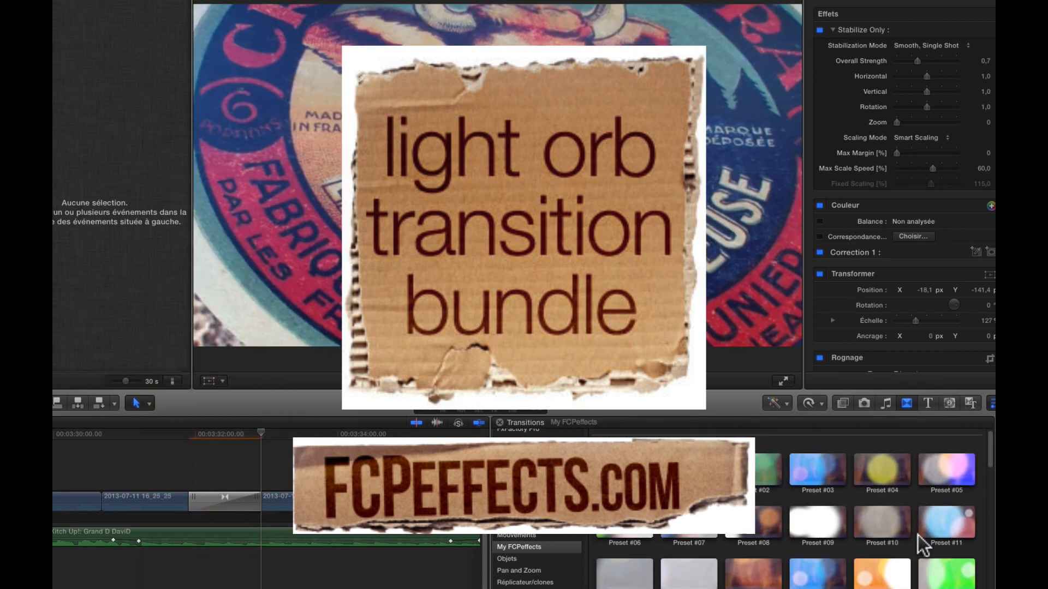